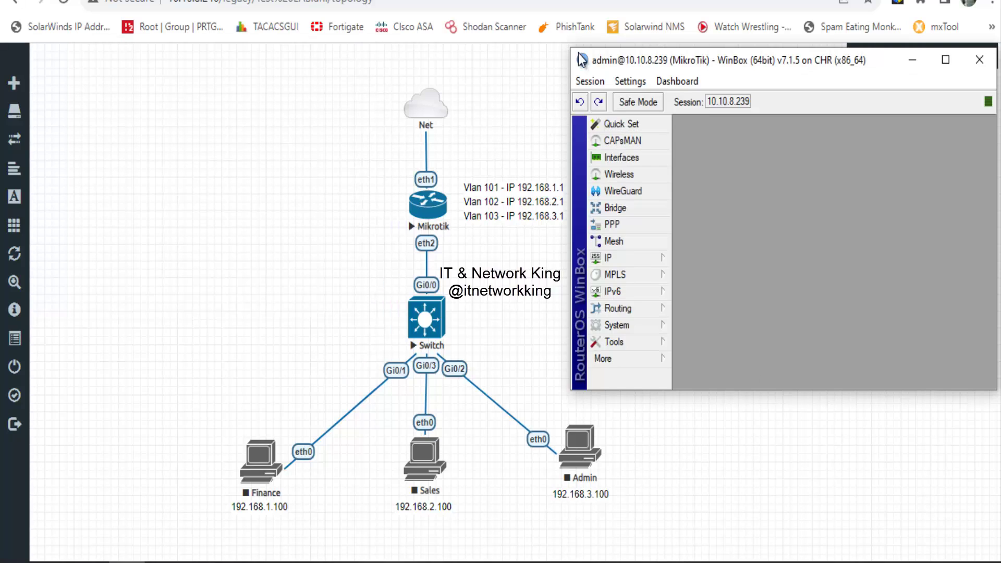
# - Create a VLAN interface named Finance with VLAN ID 101 on ether2
pyautogui.moveTo(571, 48); pyautogui.dragTo(358, 6)
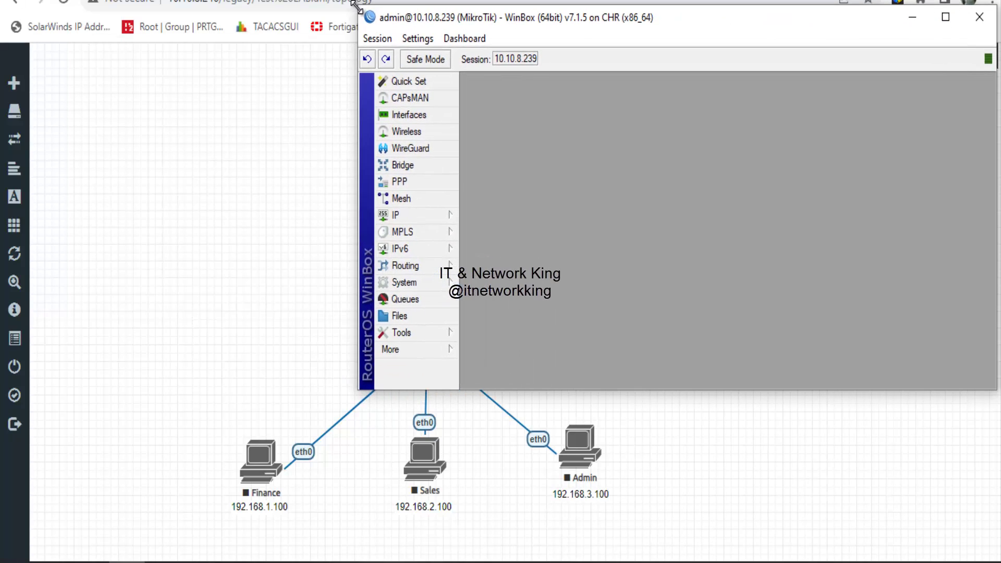
pyautogui.click(405, 115)
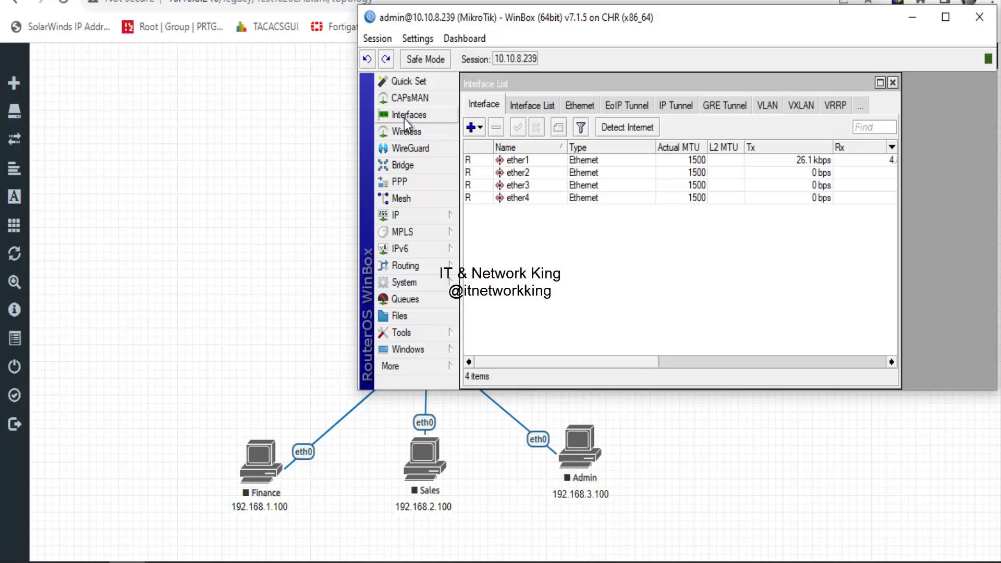
pyautogui.click(477, 127)
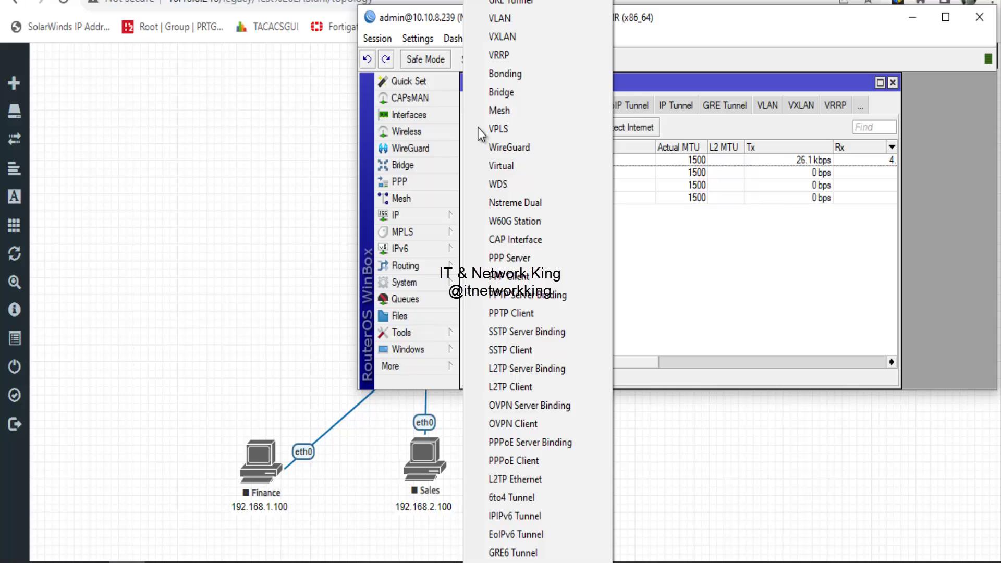
pyautogui.click(516, 20)
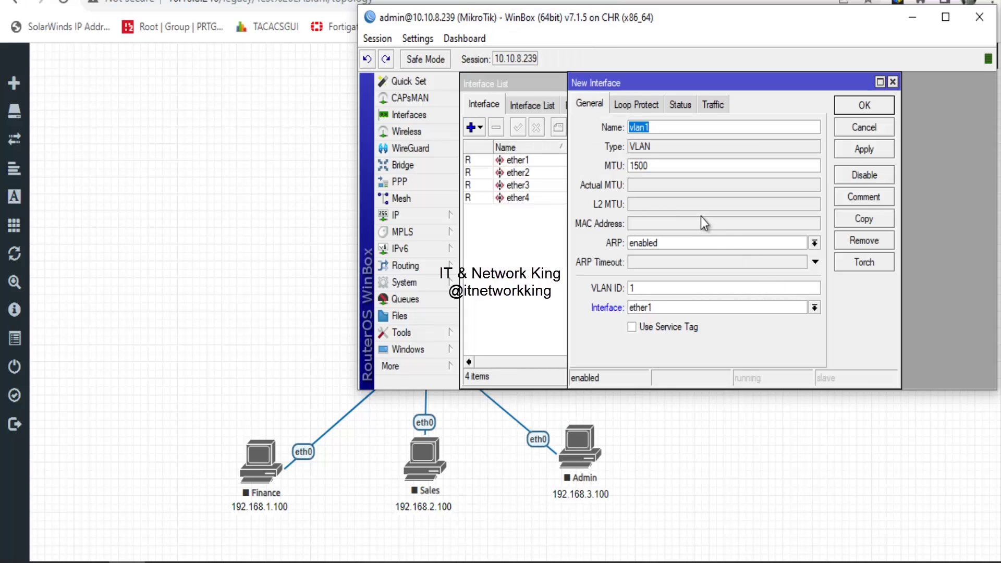
pyautogui.write('Finan')
pyautogui.write('ce')
pyautogui.write('01')
pyautogui.click(690, 308)
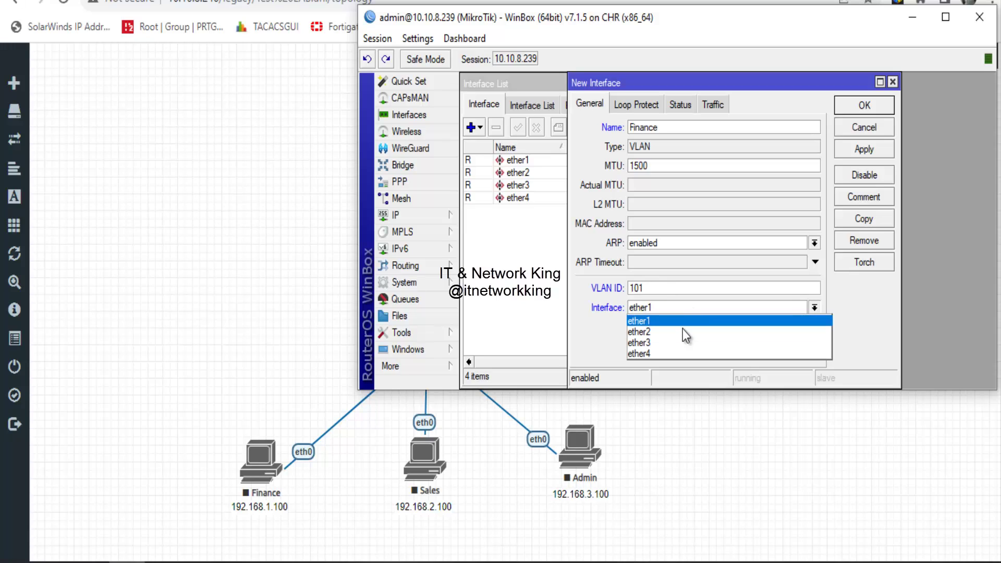
pyautogui.click(684, 332)
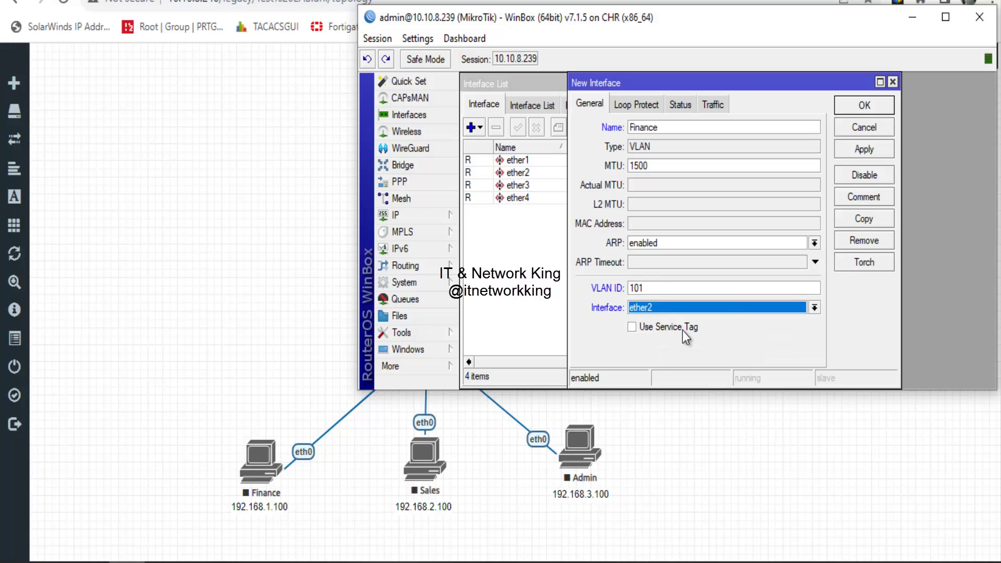
pyautogui.click(871, 148)
pyautogui.click(858, 106)
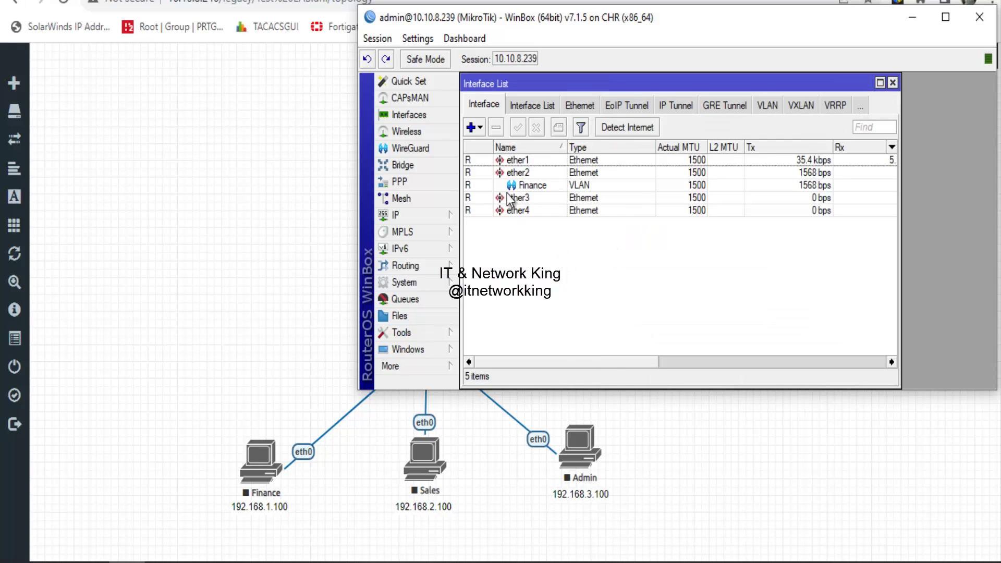
# - Add a VLAN interface named Sales with VLAN ID 102 on ether2
pyautogui.click(475, 127)
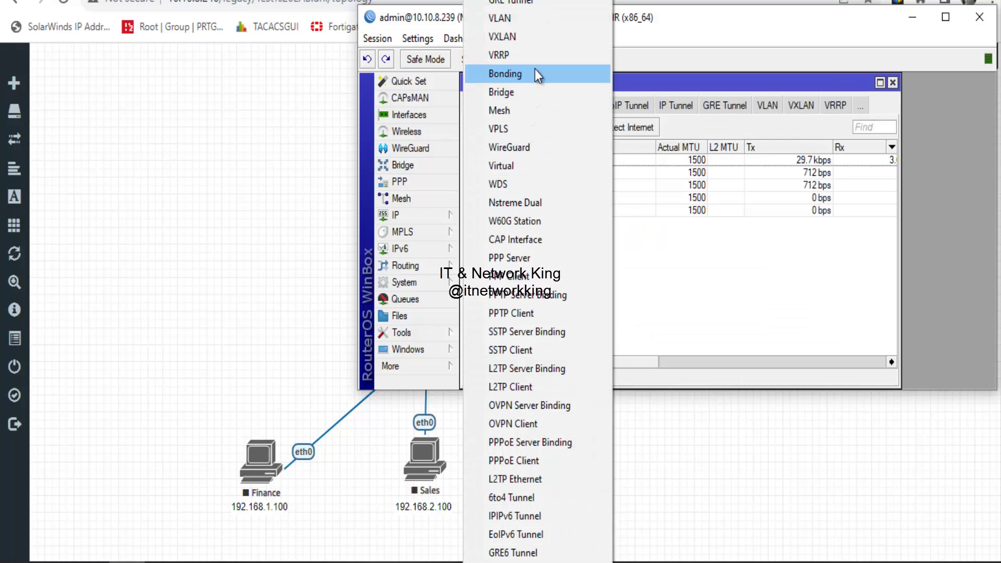
pyautogui.click(528, 21)
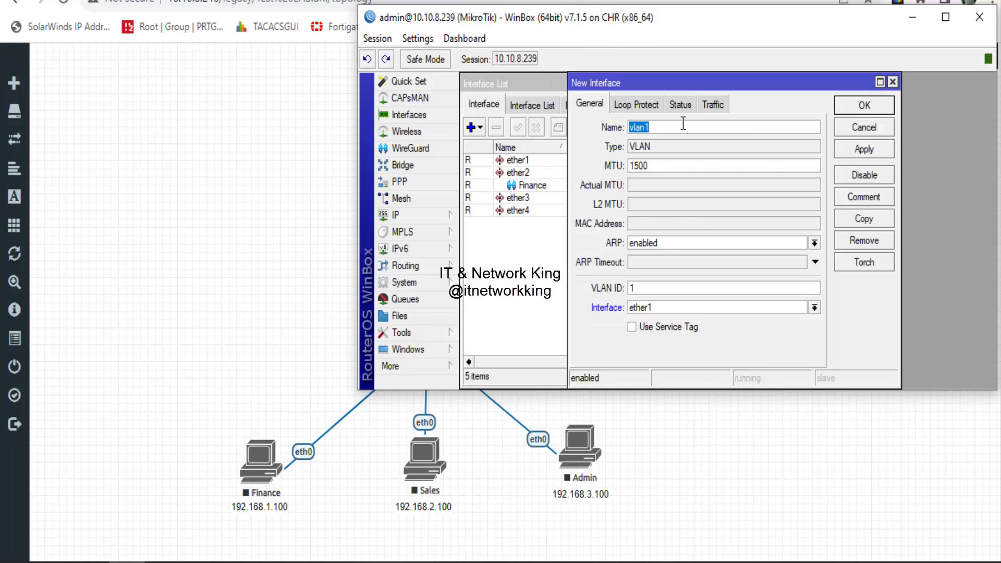
pyautogui.write('Sales')
pyautogui.click(655, 288)
pyautogui.write('02')
pyautogui.click(665, 308)
pyautogui.click(662, 333)
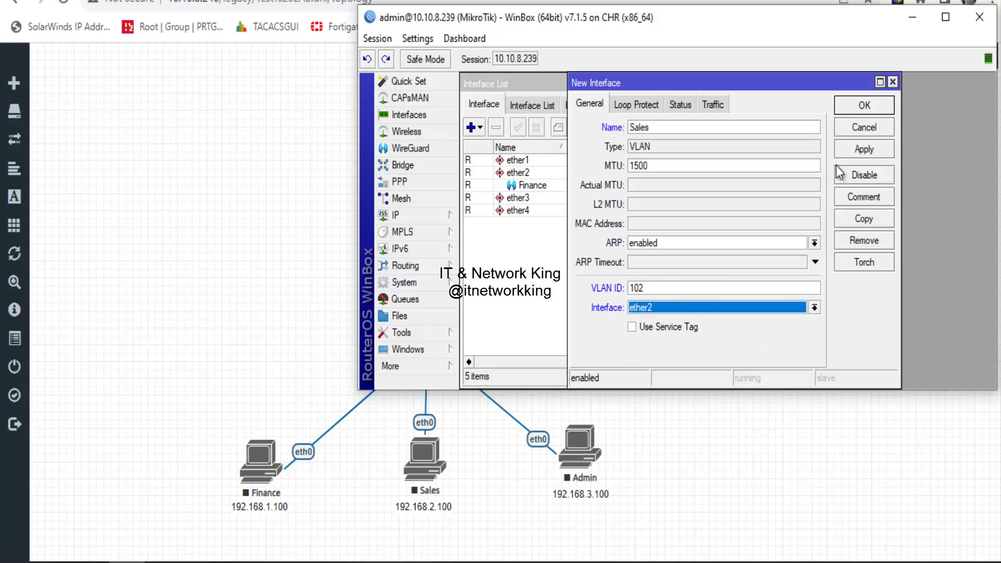
pyautogui.click(856, 150)
pyautogui.click(864, 107)
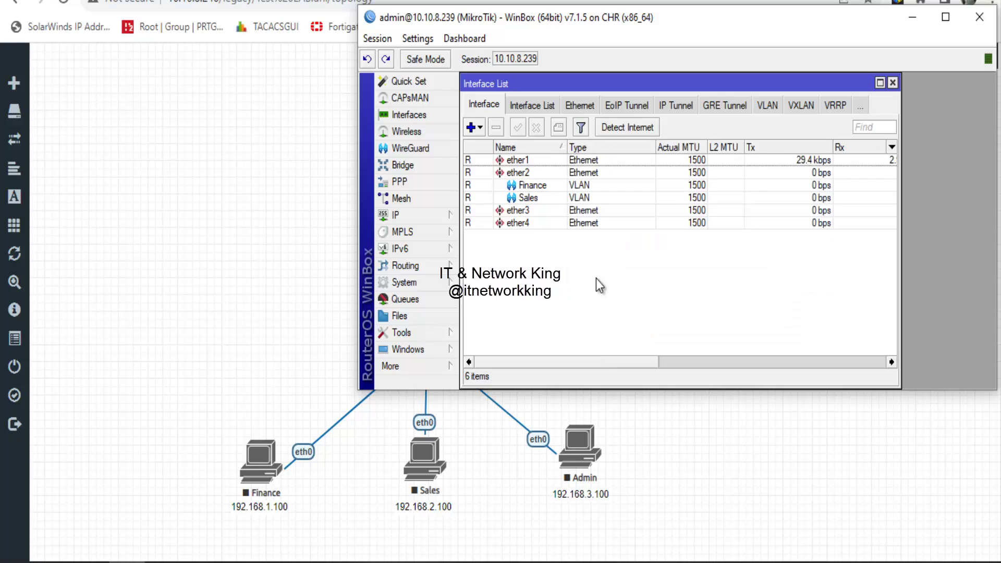
pyautogui.click(477, 127)
pyautogui.click(482, 143)
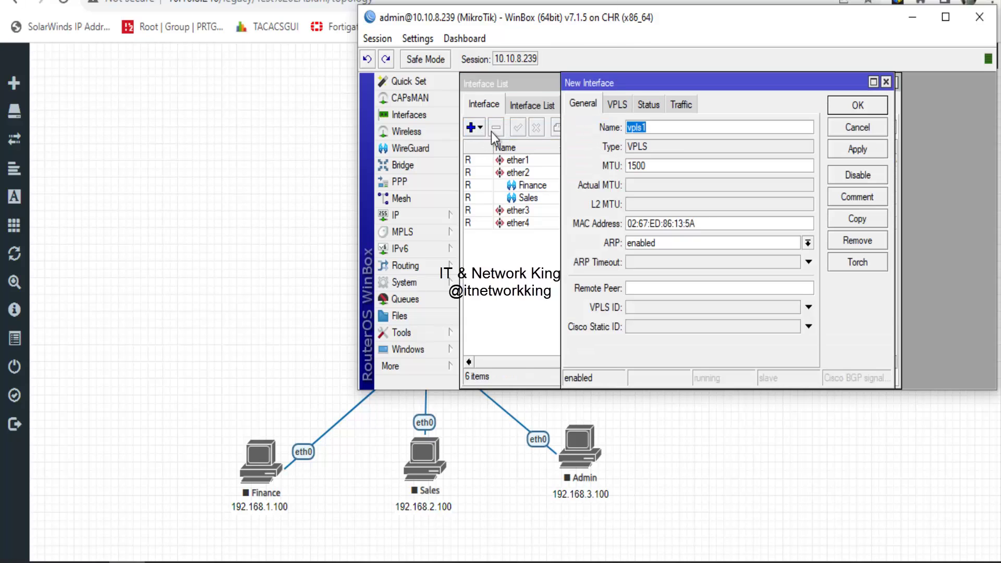
pyautogui.click(886, 82)
# - Add a VLAN interface named Admin with VLAN ID 103 on ether2
pyautogui.click(480, 127)
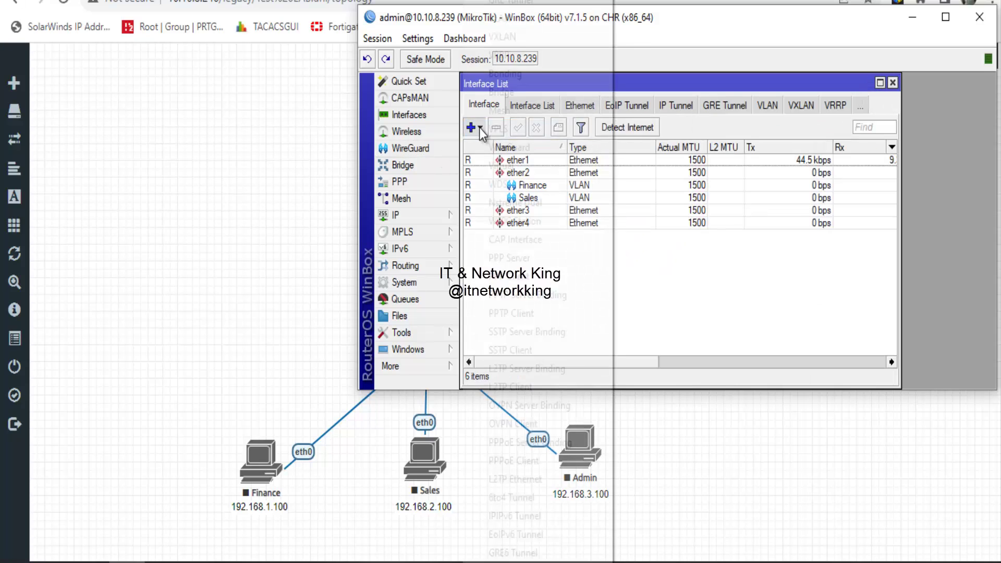
pyautogui.click(516, 21)
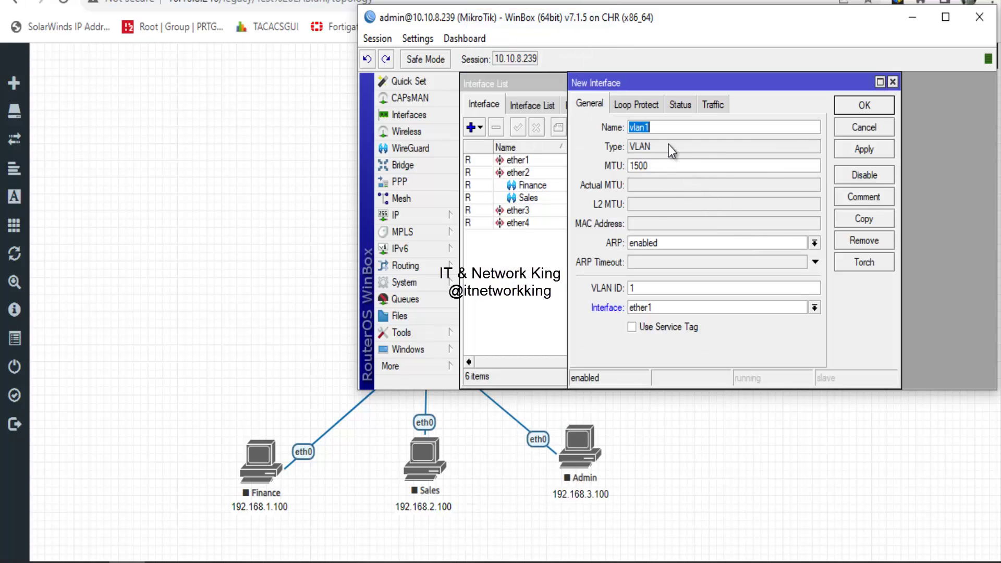
pyautogui.write('Admin')
pyautogui.press('Tab')
pyautogui.click(660, 289)
pyautogui.write('03')
pyautogui.click(662, 308)
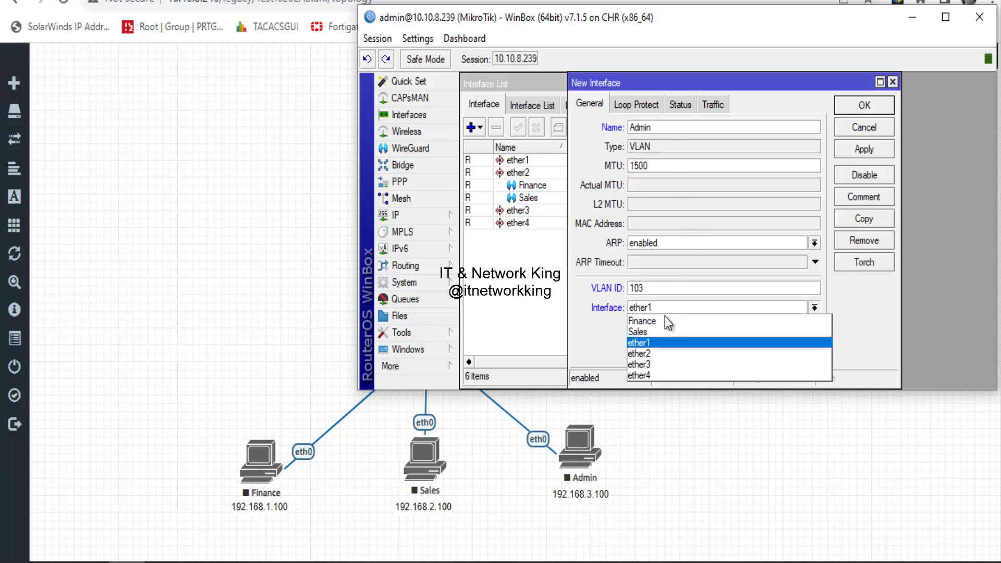
pyautogui.click(659, 351)
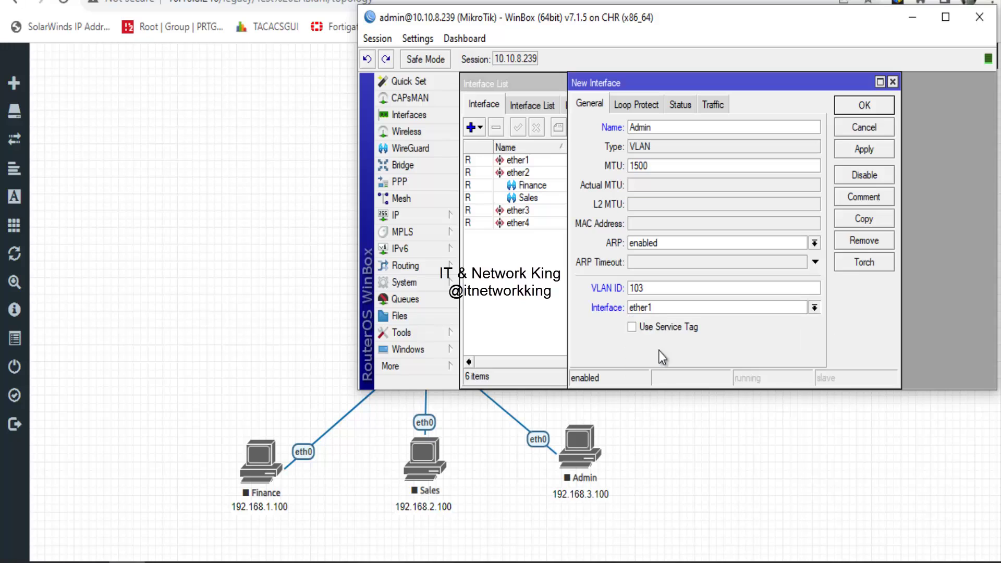
pyautogui.click(867, 149)
pyautogui.click(864, 108)
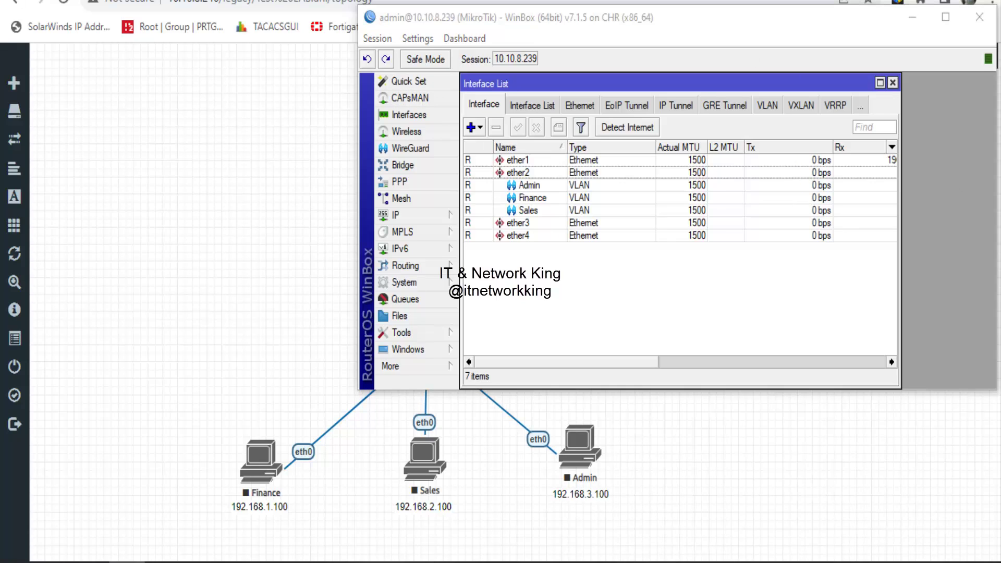
# - Assign the IP address 192.168.1.1/24 with network 192.168.1.0 to the Finance VLAN interface
pyautogui.click(401, 215)
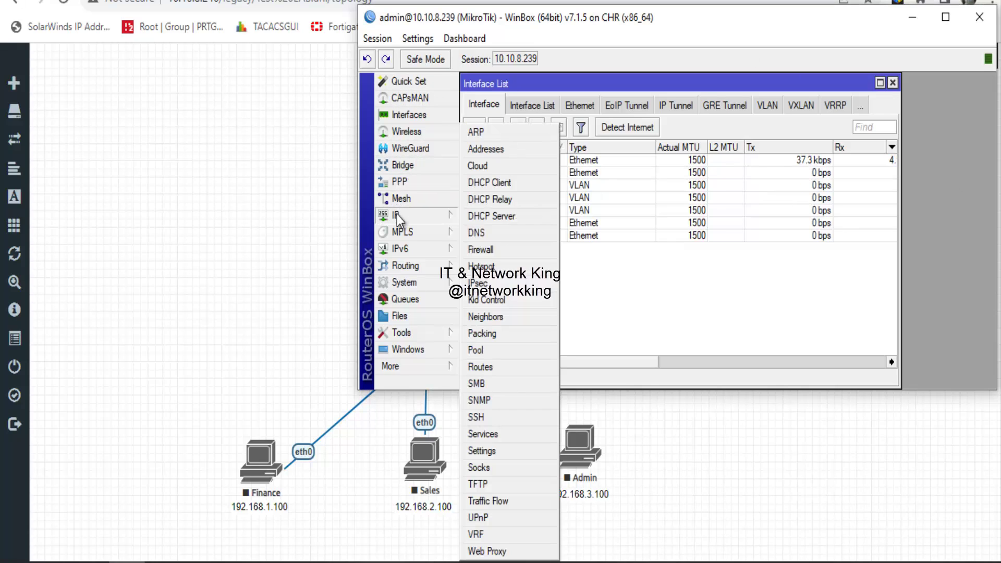
pyautogui.click(496, 150)
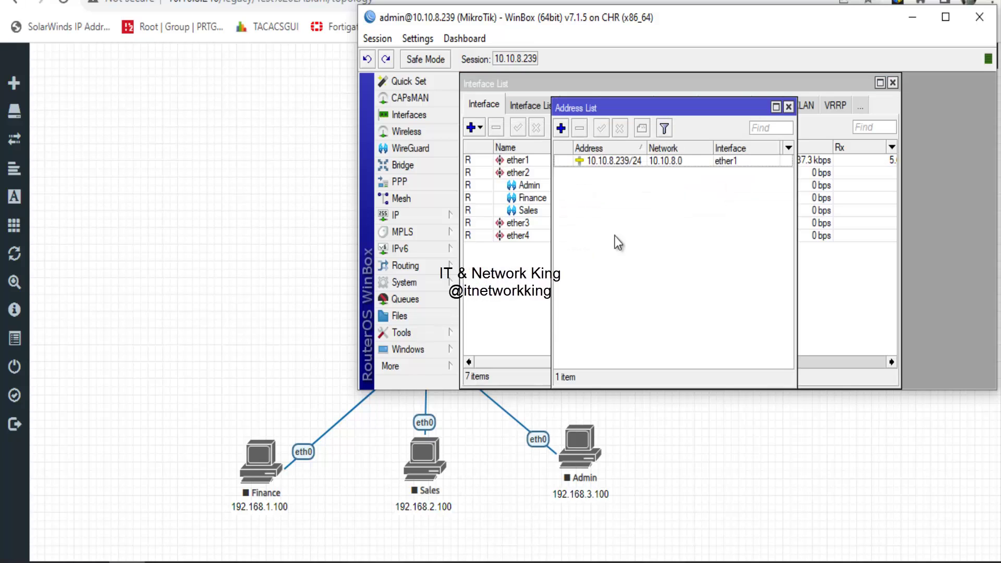
pyautogui.click(565, 129)
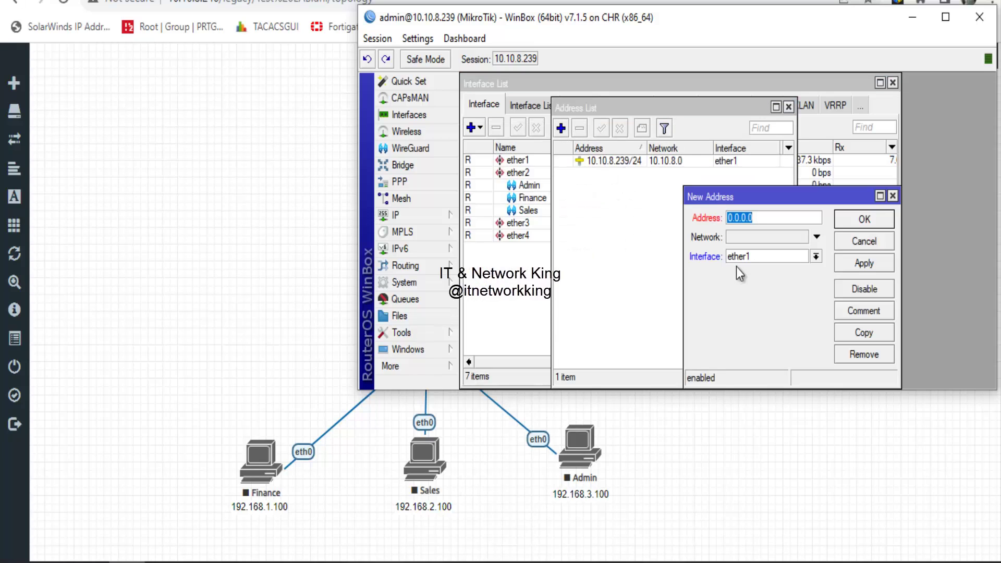
pyautogui.write('192.168')
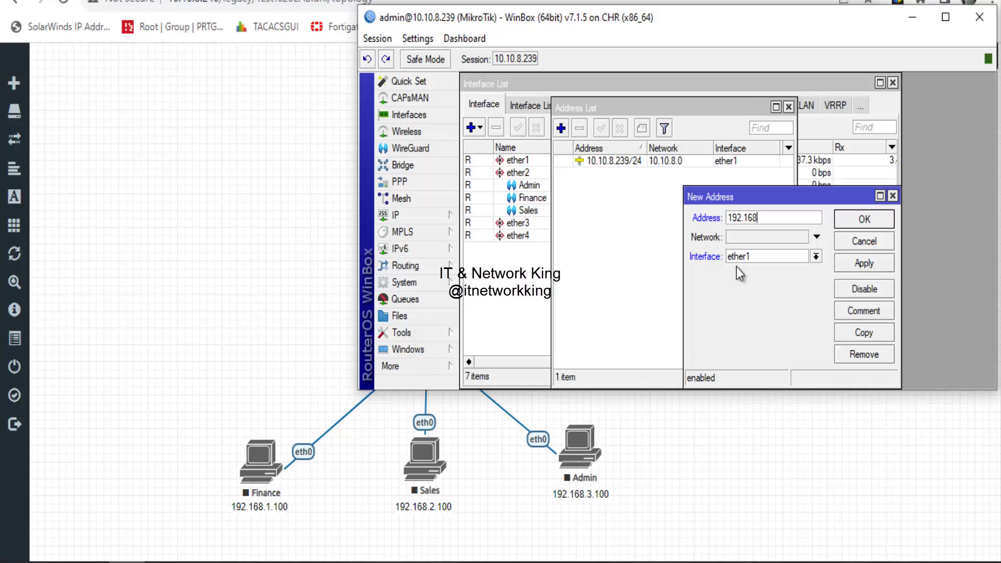
pyautogui.write('.1.1/24')
pyautogui.click(774, 237)
pyautogui.write('192.168')
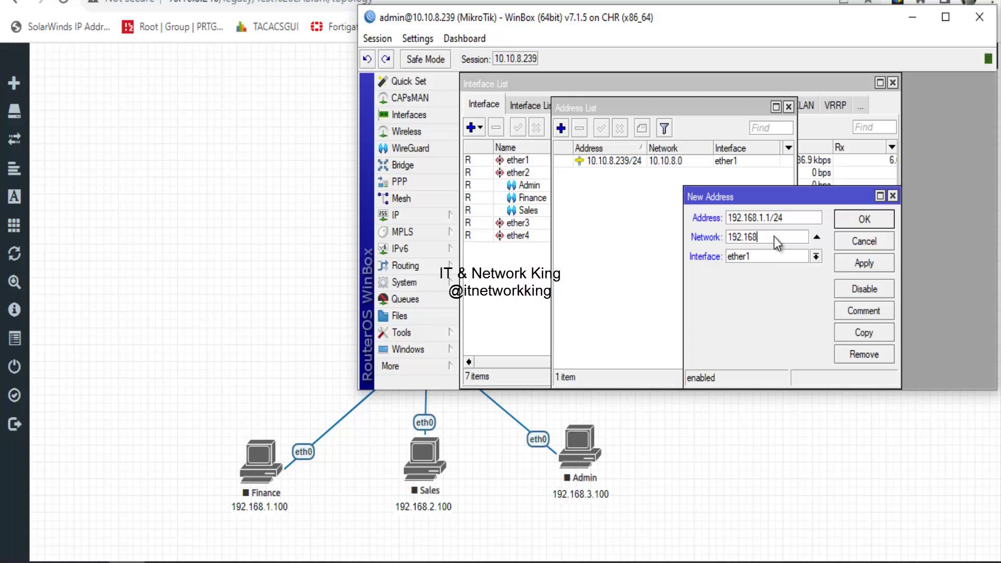
pyautogui.write('.1.0')
pyautogui.click(817, 256)
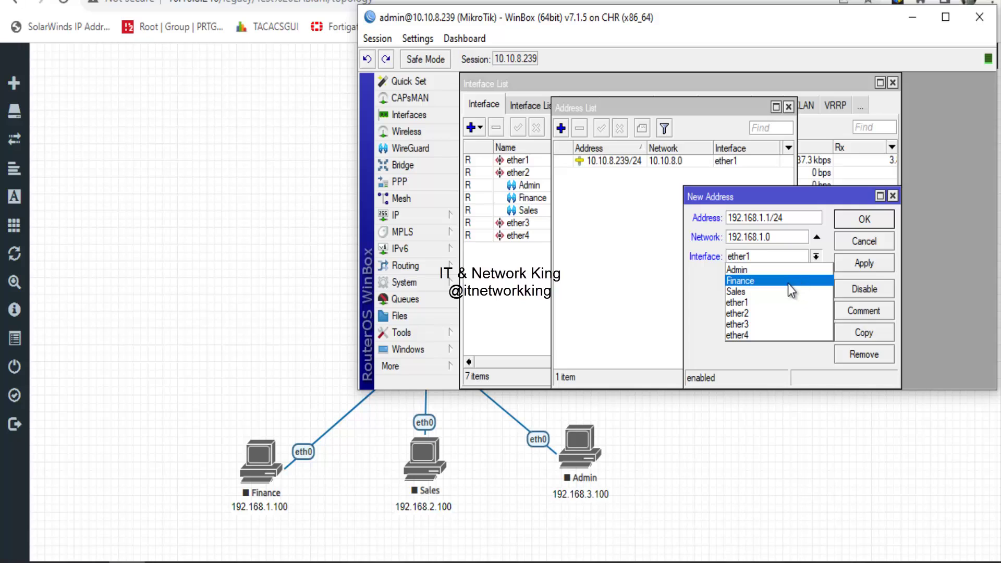
pyautogui.click(753, 280)
pyautogui.click(856, 262)
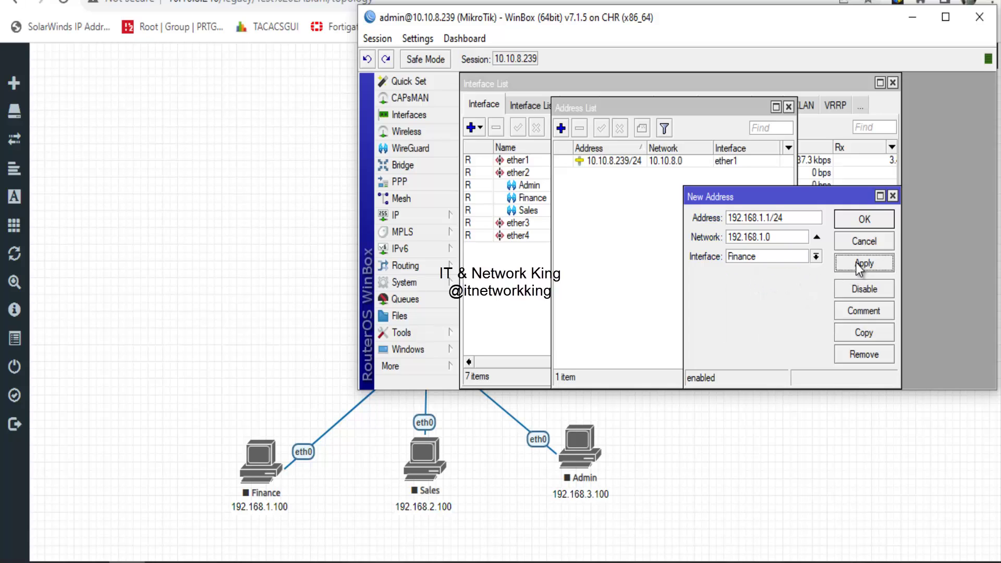
pyautogui.click(859, 221)
# - Assign the IP address 192.168.2.1/24 with network 192.168.2.0 to the Sales VLAN interface
pyautogui.click(562, 129)
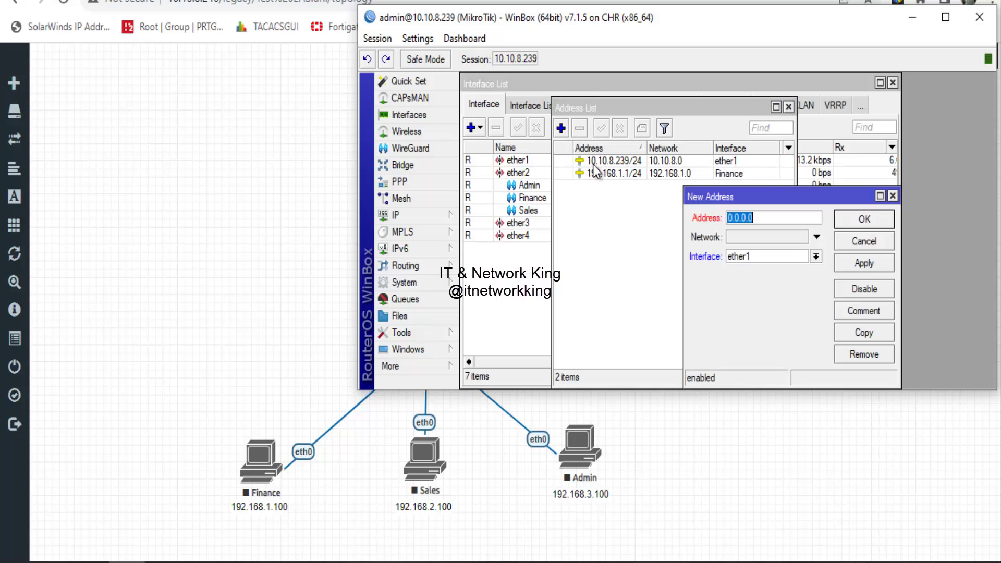
pyautogui.write('192.168')
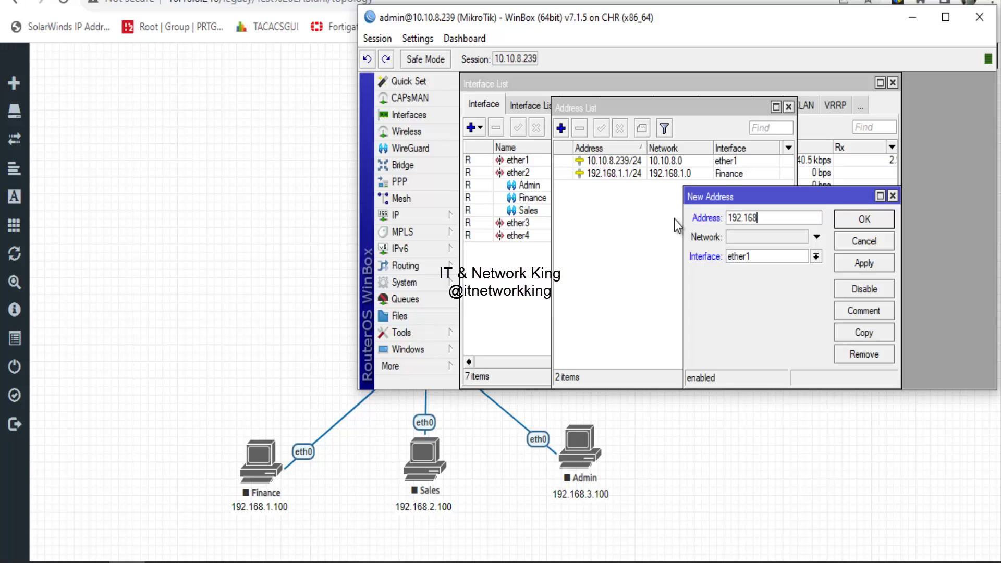
pyautogui.write('.2.1/24')
pyautogui.press('Tab')
pyautogui.write('19')
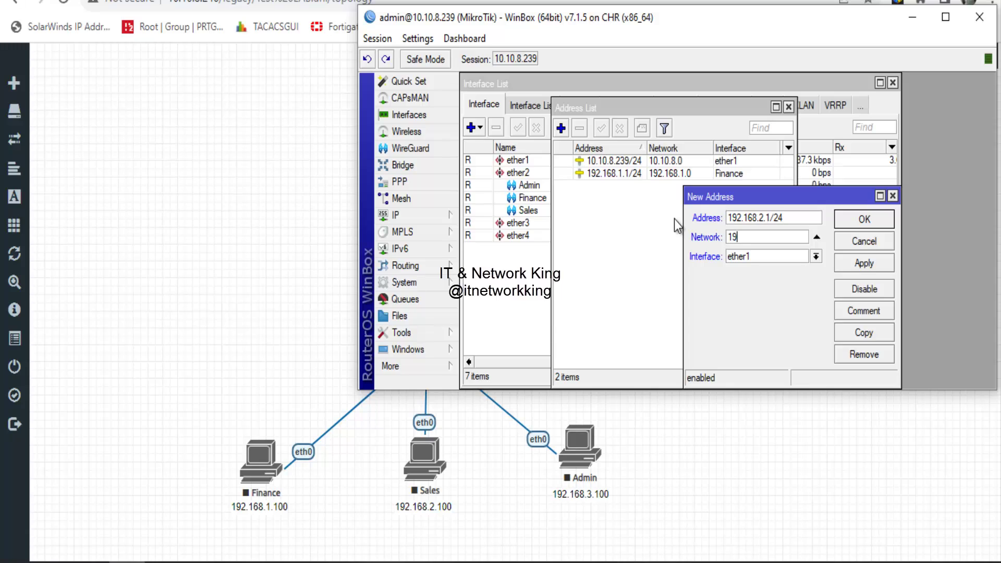
pyautogui.write('2.168.2.0')
pyautogui.press('Tab')
pyautogui.click(751, 258)
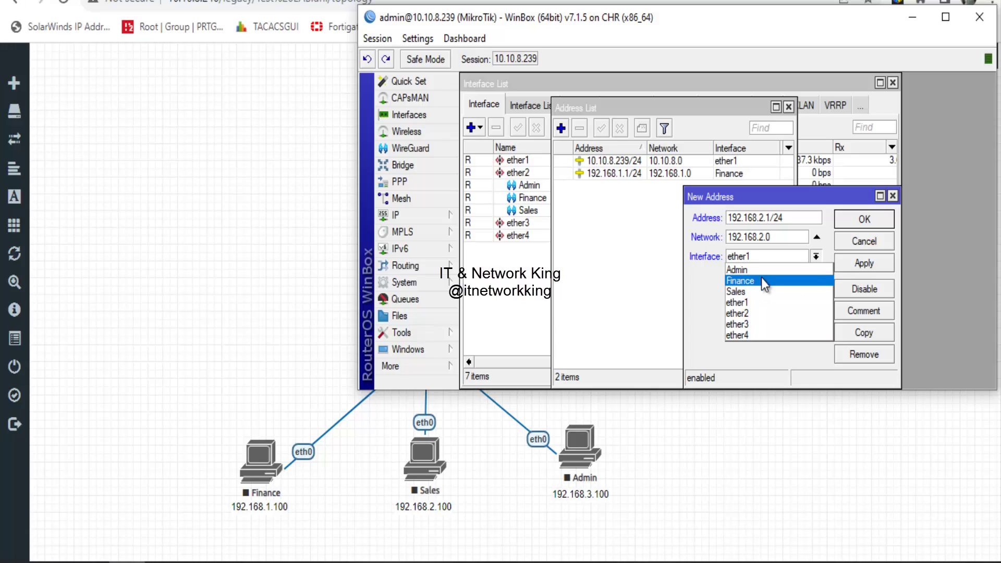
pyautogui.click(759, 290)
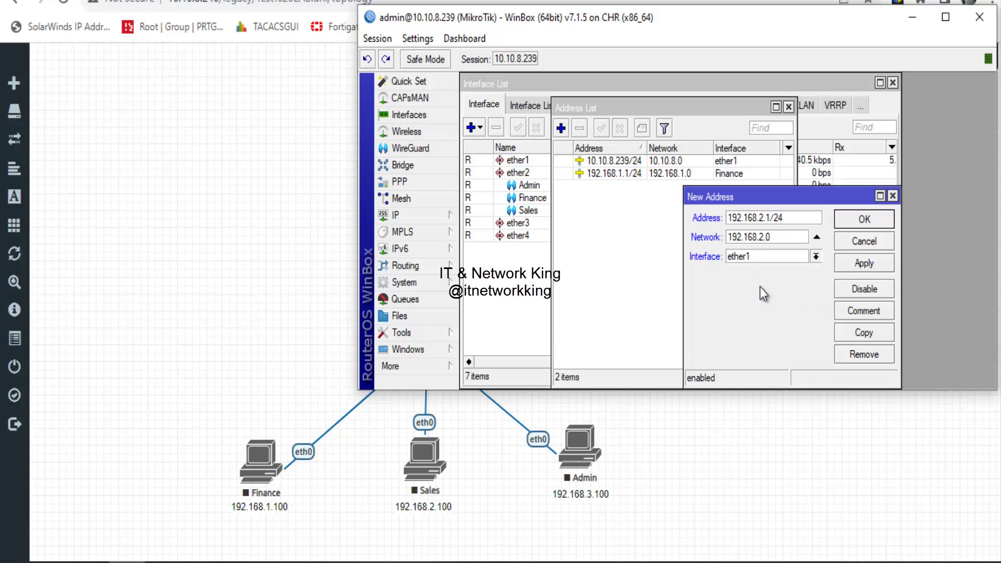
pyautogui.click(876, 265)
pyautogui.click(860, 225)
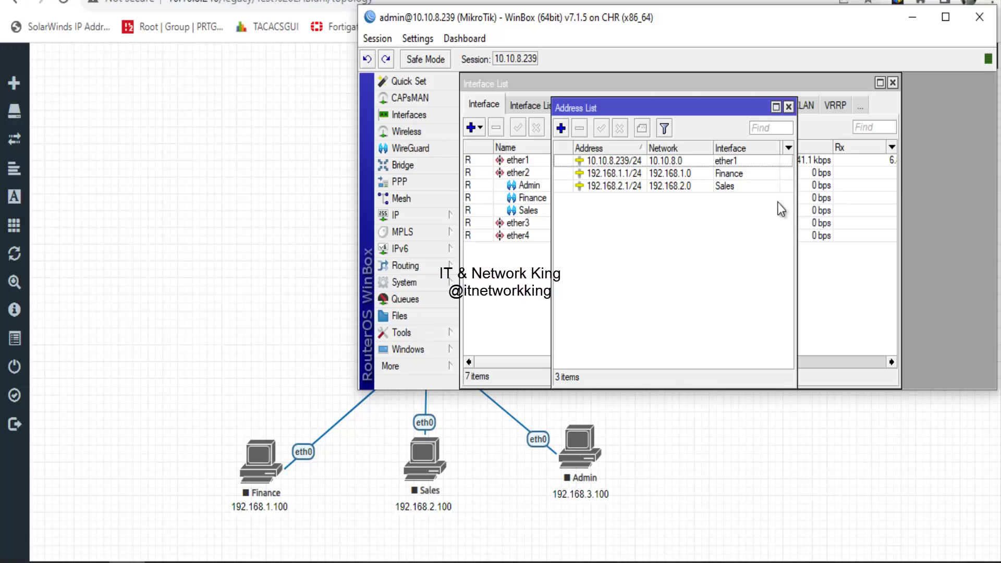
# - Assign the IP address 192.168.3.1/24 with network 192.168.3.0 to the Admin VLAN interface
pyautogui.click(561, 128)
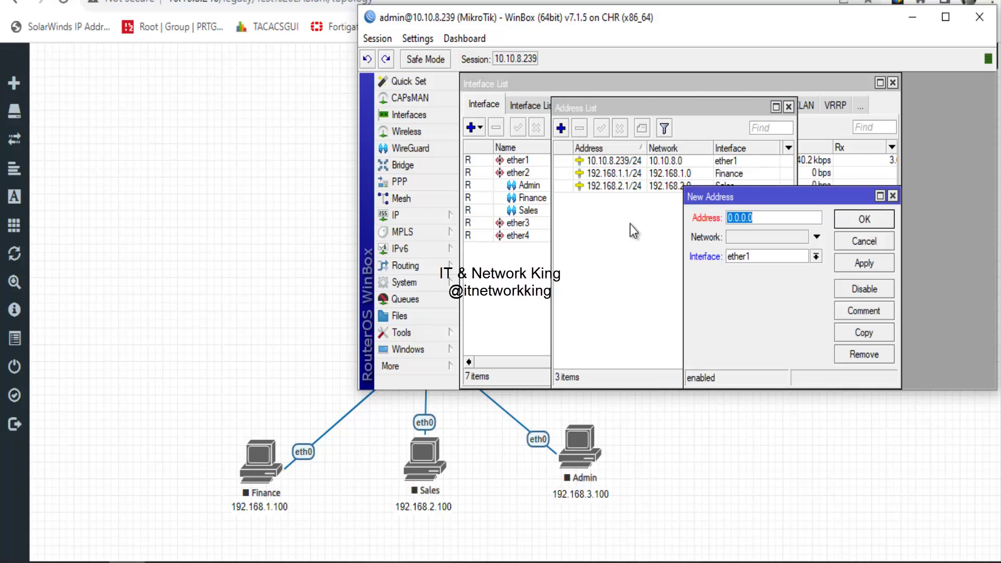
pyautogui.write('192.168.3.1/24')
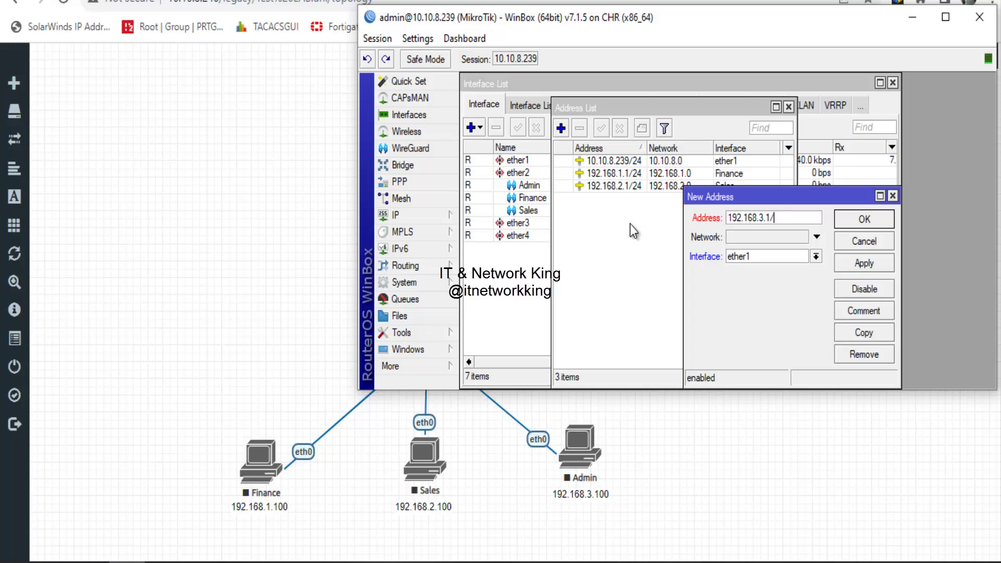
pyautogui.click(761, 239)
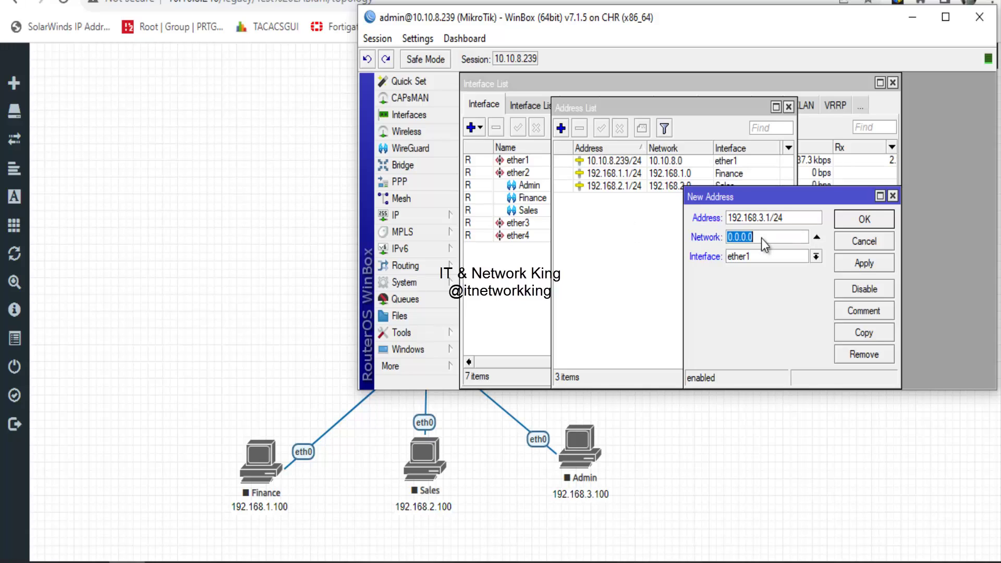
pyautogui.write('192.168.3.0')
pyautogui.press('Tab')
pyautogui.click(773, 256)
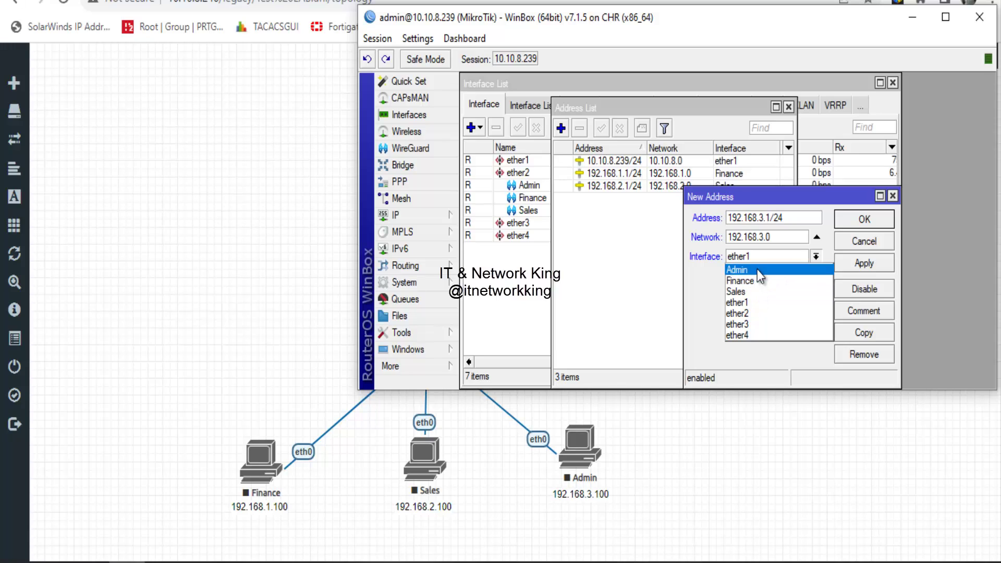
pyautogui.click(758, 270)
pyautogui.click(860, 263)
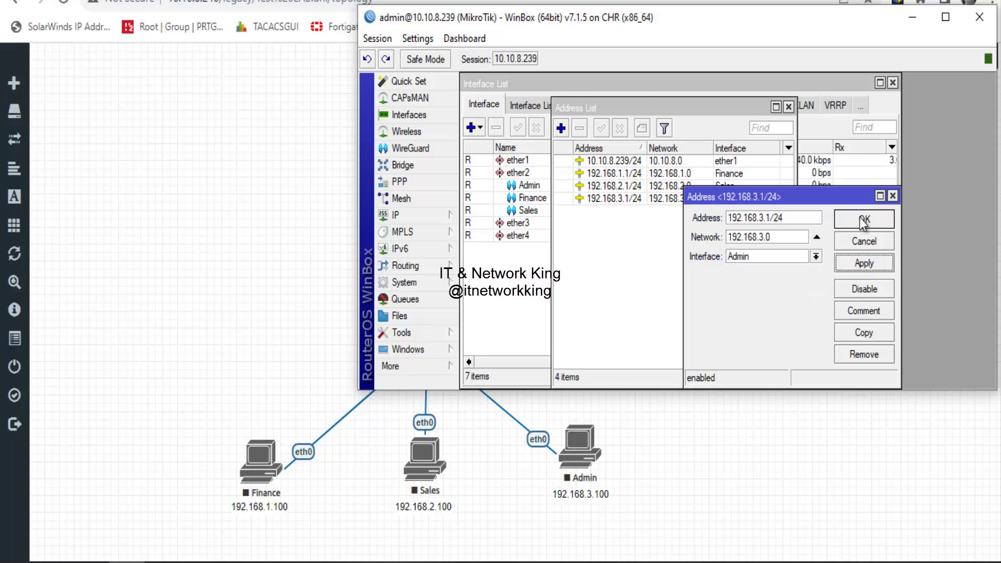
# - Confirm the Admin address entry, close the address list and return to the network topology
pyautogui.click(863, 222)
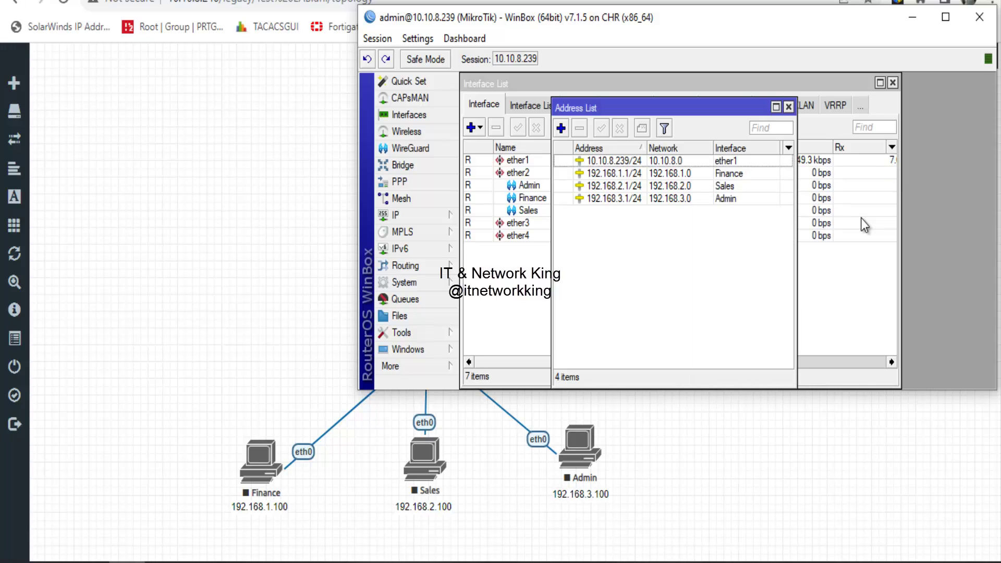
pyautogui.click(789, 106)
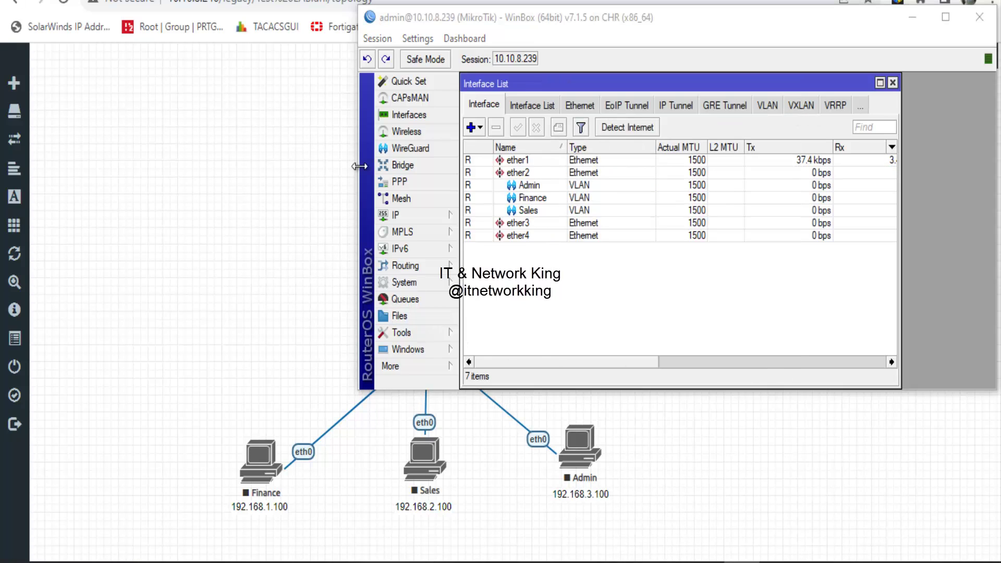
pyautogui.click(408, 115)
pyautogui.click(269, 211)
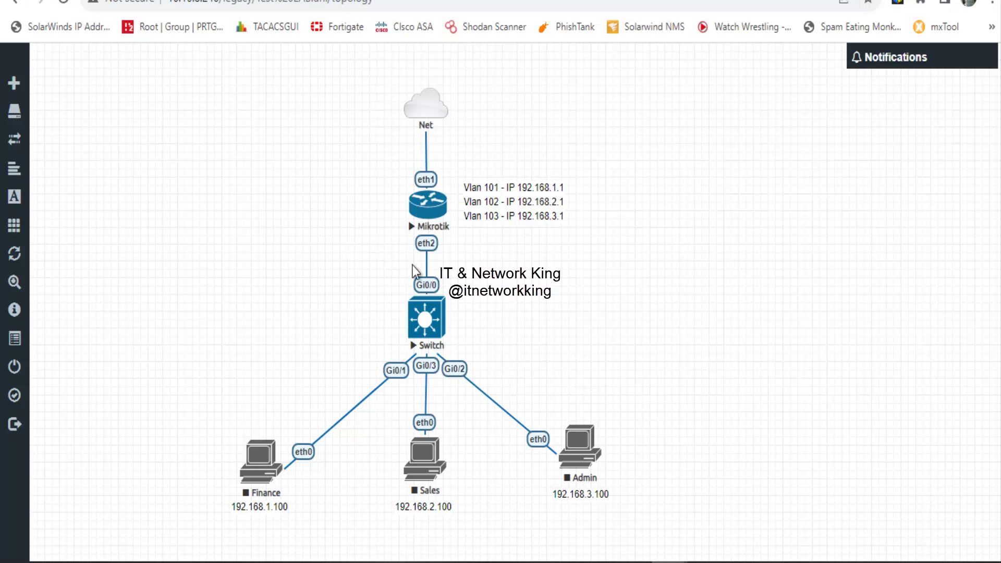
# - Open the Switch node's console beside the topology diagram and bring up its command prompt
pyautogui.click(426, 320)
pyautogui.click(494, 120)
pyautogui.moveTo(532, 87); pyautogui.dragTo(796, 63)
pyautogui.press('Return')
pyautogui.press('Return')
pyautogui.press('Return')
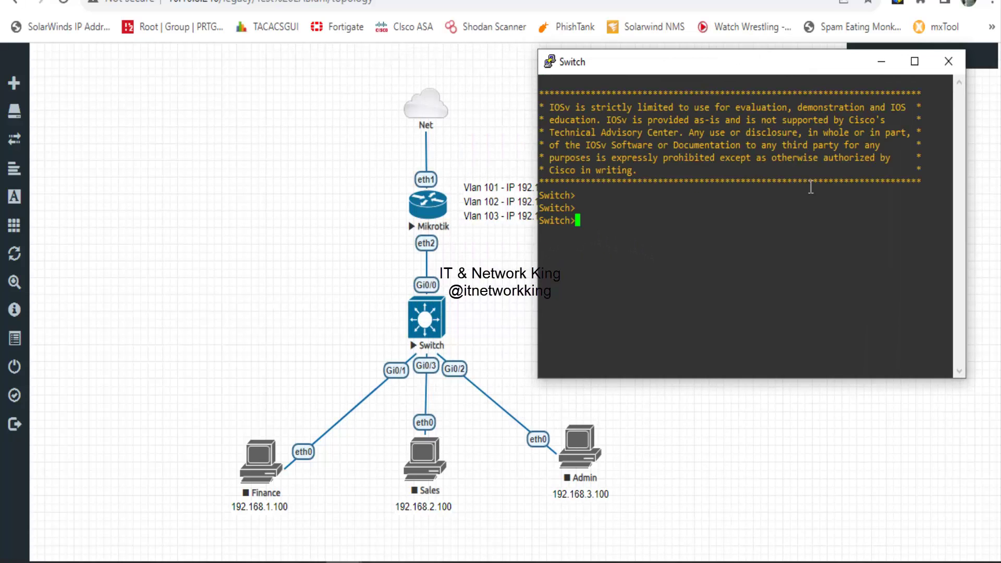
# - Enter privileged mode on the switch and start global configuration with configure terminal
pyautogui.write('en')
pyautogui.press('Return')
pyautogui.write('conf')
pyautogui.press('Tab')
pyautogui.write('t')
pyautogui.press('Return')
pyautogui.press('Tab')
pyautogui.press('Return')
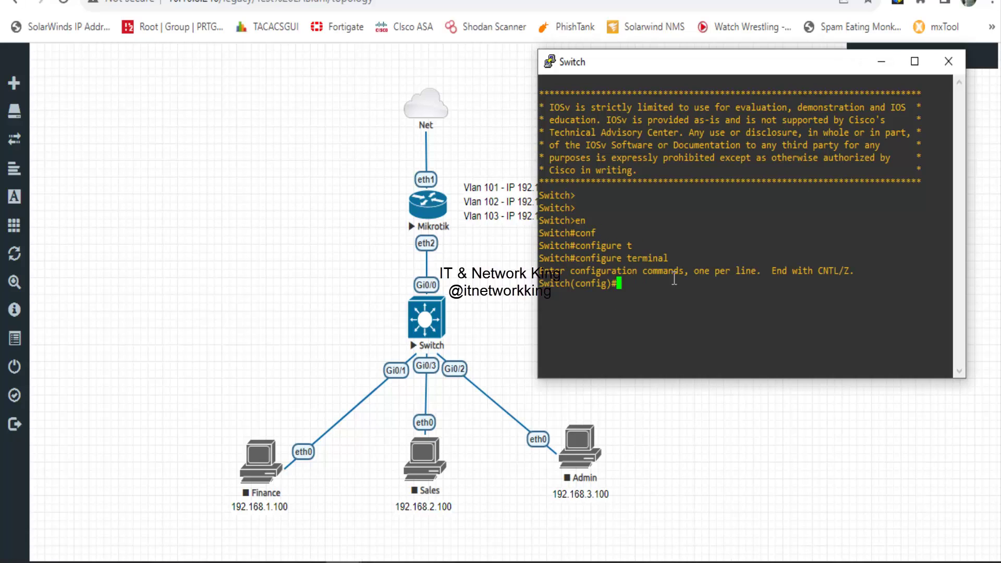
# - Create VLAN 101 on the switch, name it finance and leave its VLAN configuration
pyautogui.write('vla')
pyautogui.press('Tab')
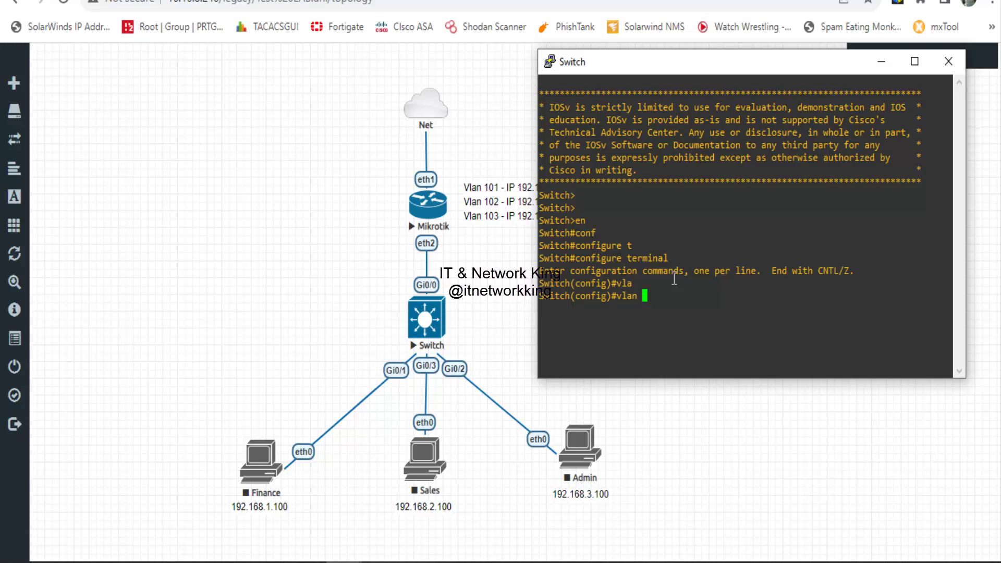
pyautogui.write('101')
pyautogui.press('Return')
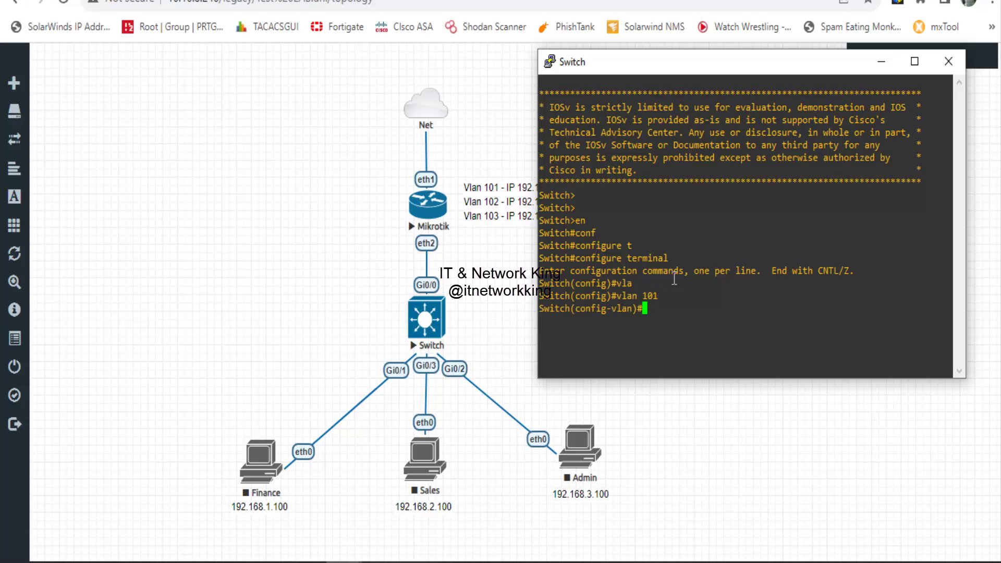
pyautogui.write('na')
pyautogui.press('Tab')
pyautogui.write('finance')
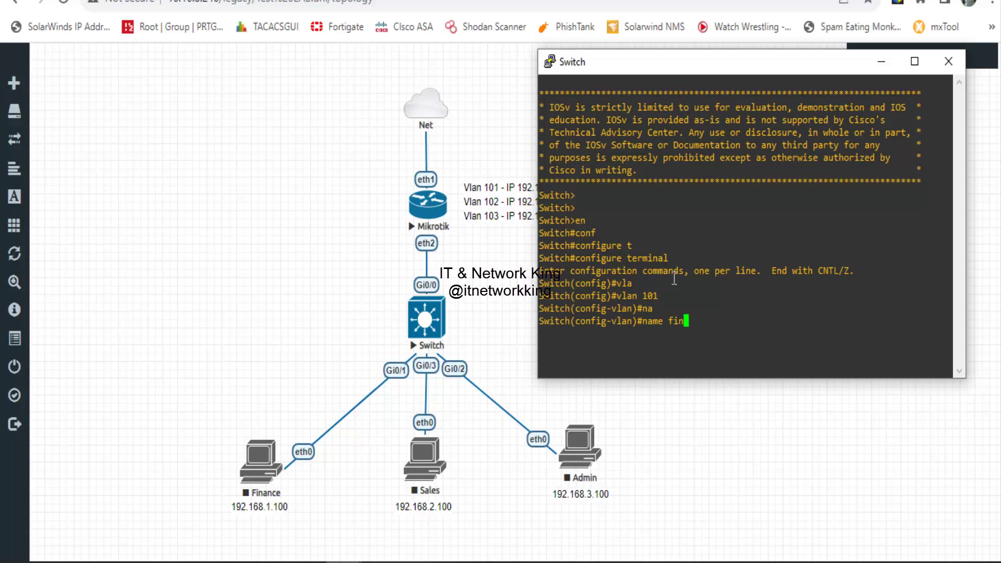
pyautogui.press('Return')
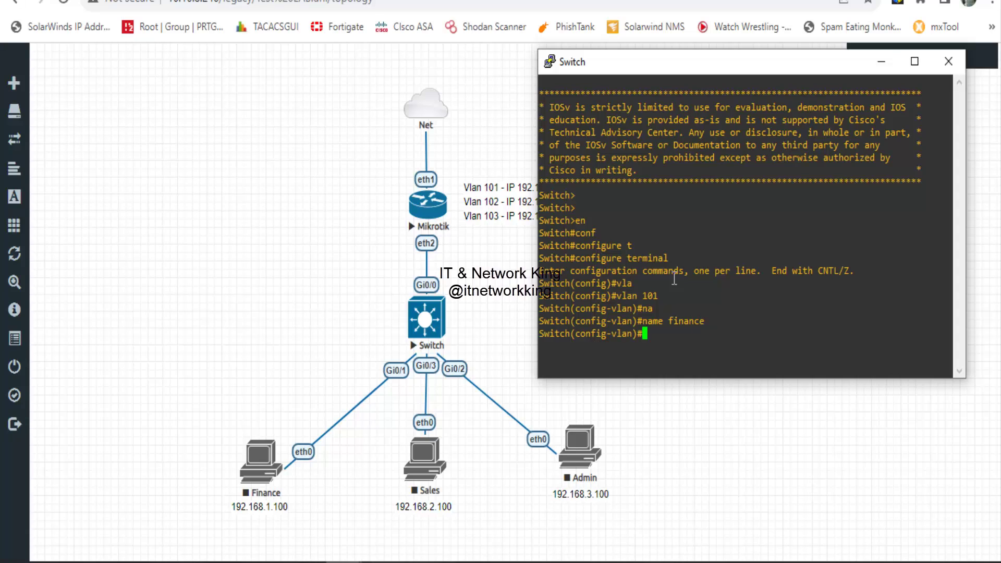
pyautogui.write('exit')
pyautogui.press('Return')
# - Create VLAN 102 on the switch, name it sales and exit to global configuration
pyautogui.press('Up')
pyautogui.press('Up')
pyautogui.press('Up')
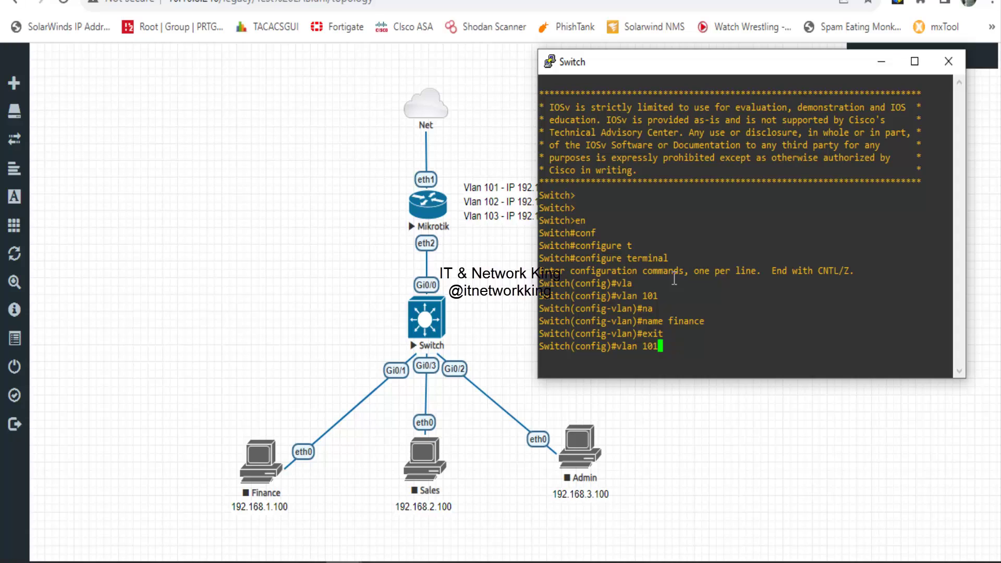
pyautogui.press('Left')
pyautogui.write('2')
pyautogui.press('Return')
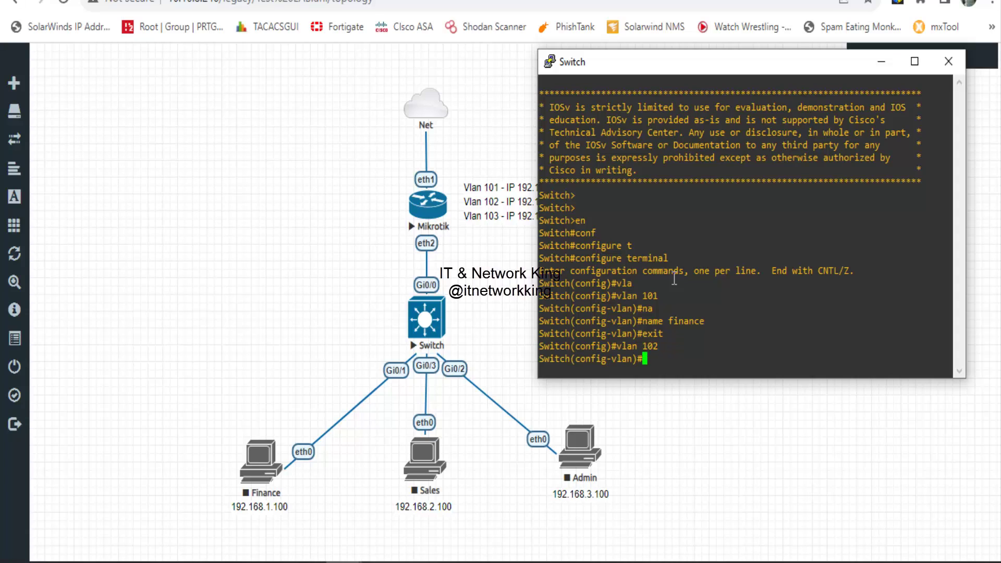
pyautogui.write('nam')
pyautogui.press('Tab')
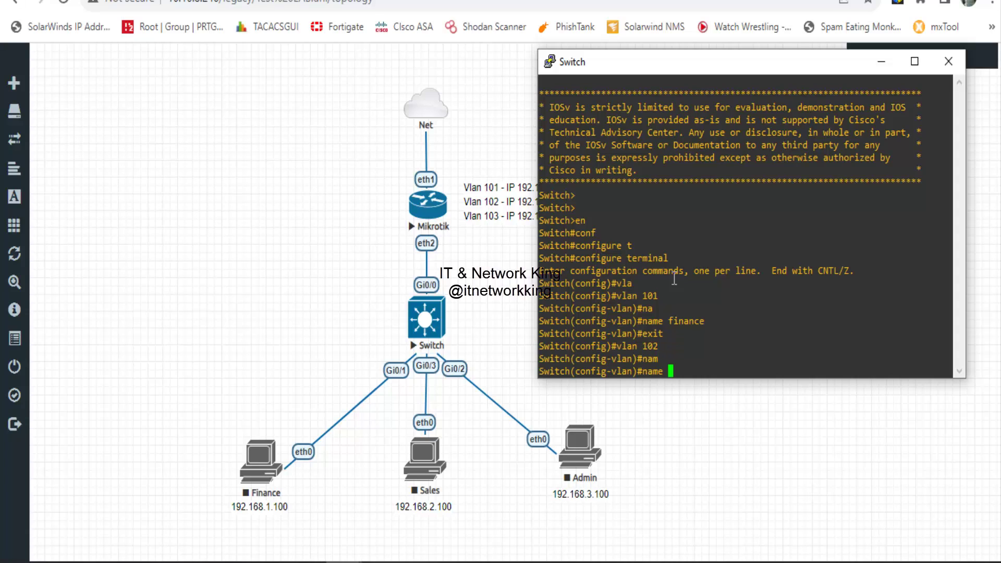
pyautogui.write('sales')
pyautogui.press('Return')
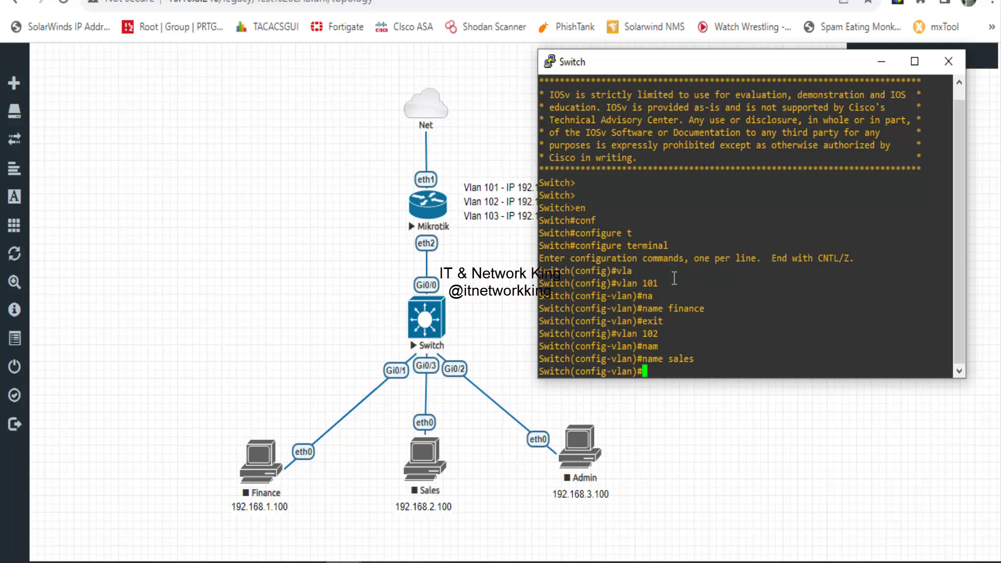
pyautogui.write('exit')
pyautogui.press('Return')
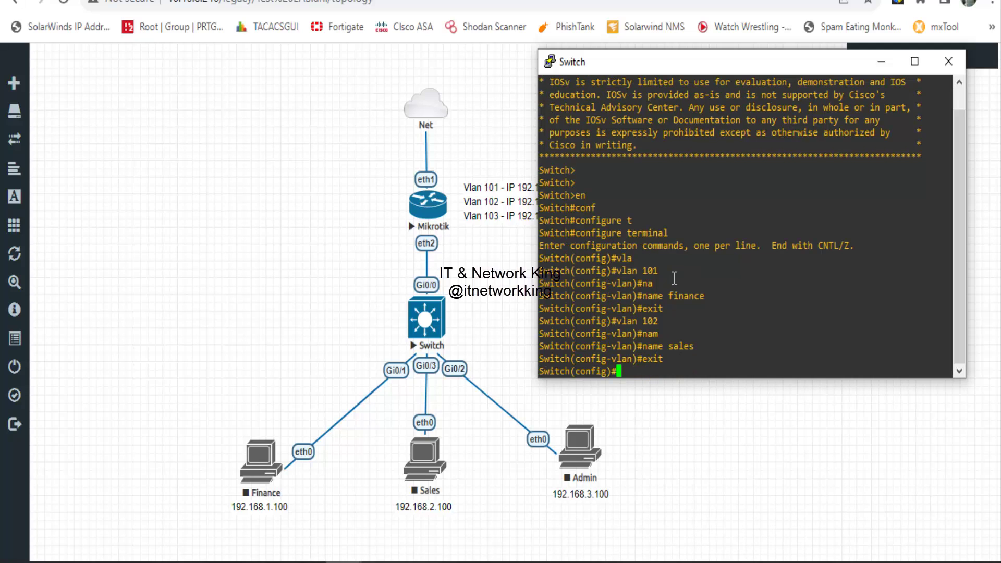
# - Create VLAN 103 on the switch, name it admin and exit to global configuration
pyautogui.write('vl')
pyautogui.press('Tab')
pyautogui.write('103')
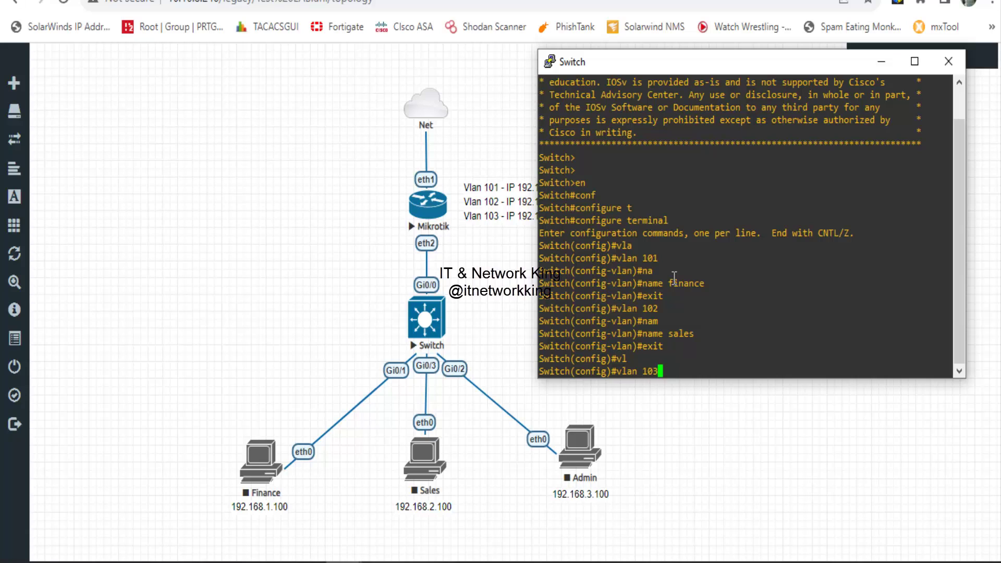
pyautogui.press('Return')
pyautogui.write('na')
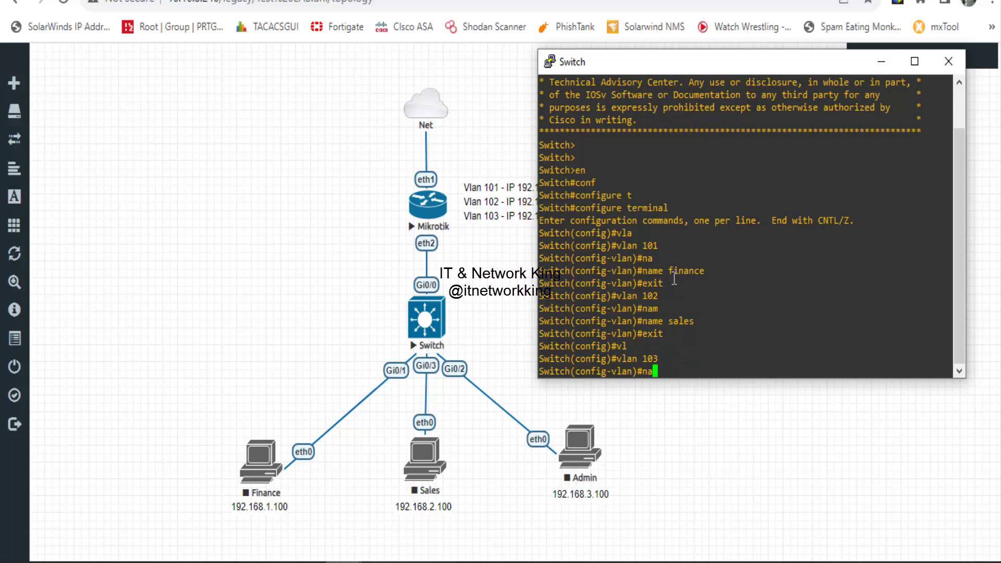
pyautogui.press('Tab')
pyautogui.write('admin')
pyautogui.press('Return')
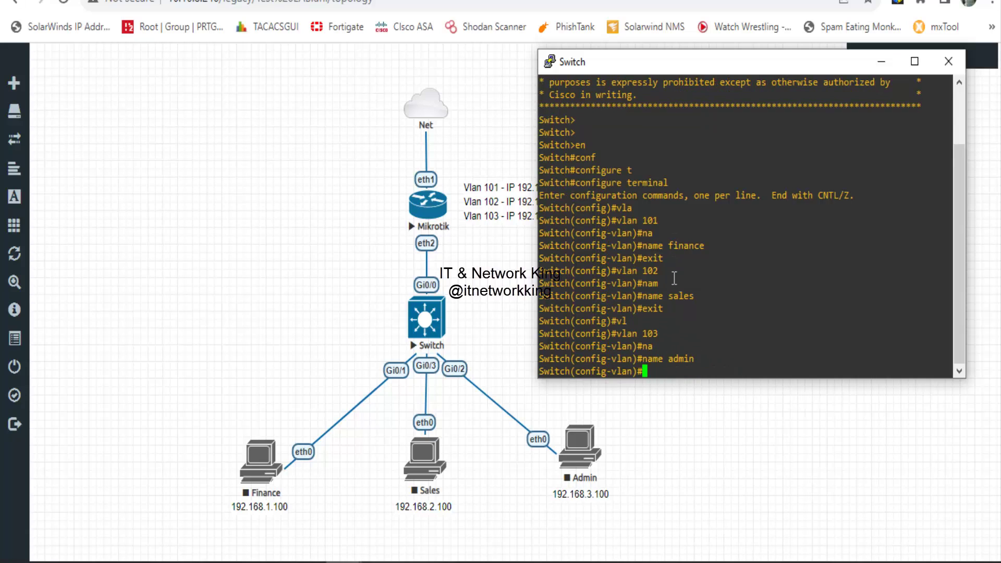
pyautogui.write('exit')
pyautogui.press('Return')
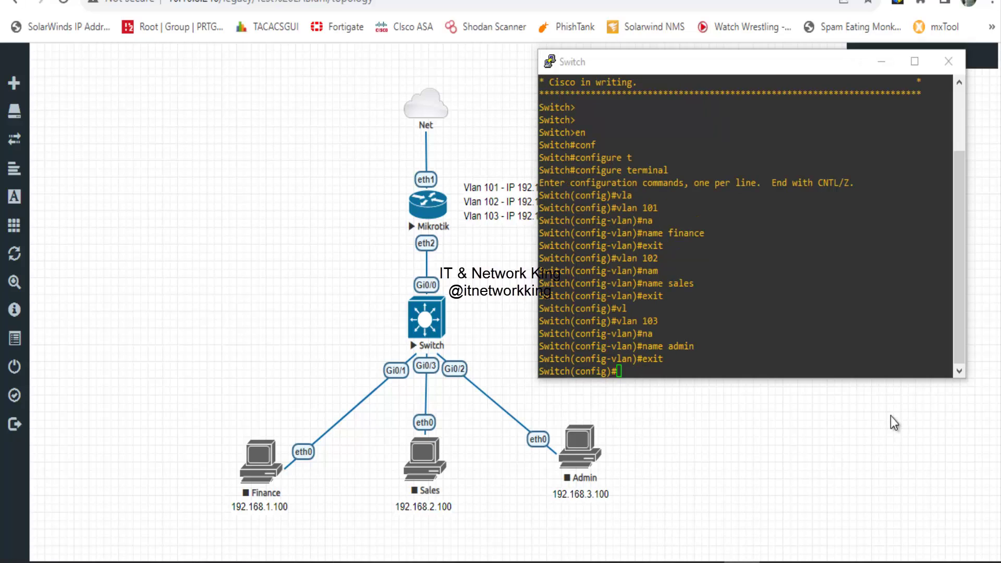
# - Show the switch's brief VLAN table from configuration mode and check the finance, sales and admin entries
pyautogui.write('do sh ')
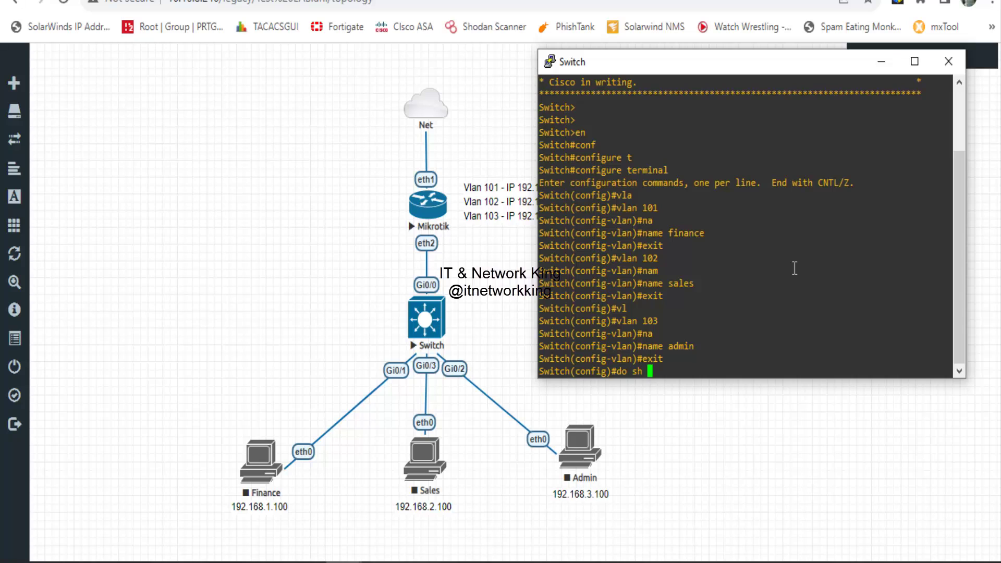
pyautogui.write('vlan')
pyautogui.press('Tab')
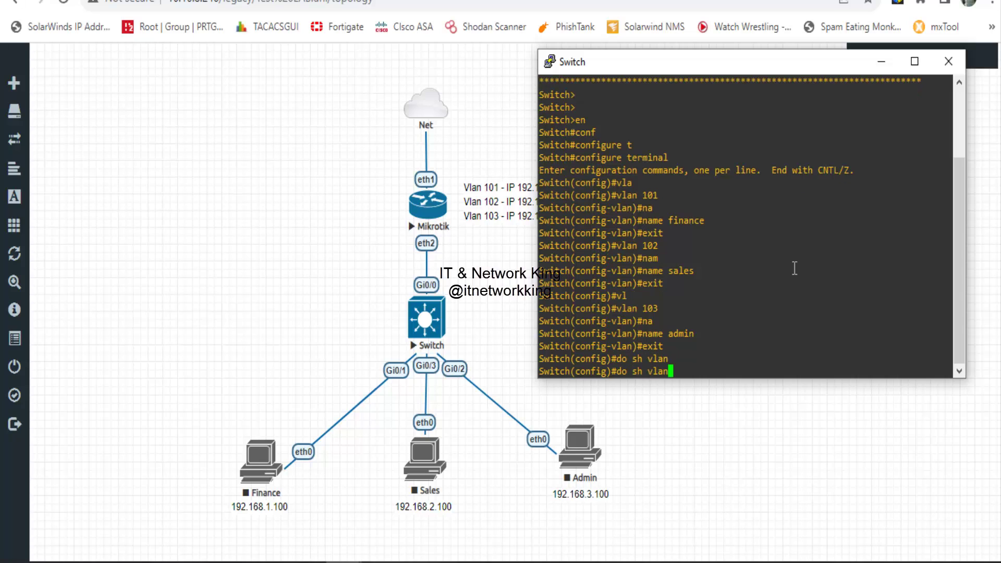
pyautogui.write('b')
pyautogui.press('Return')
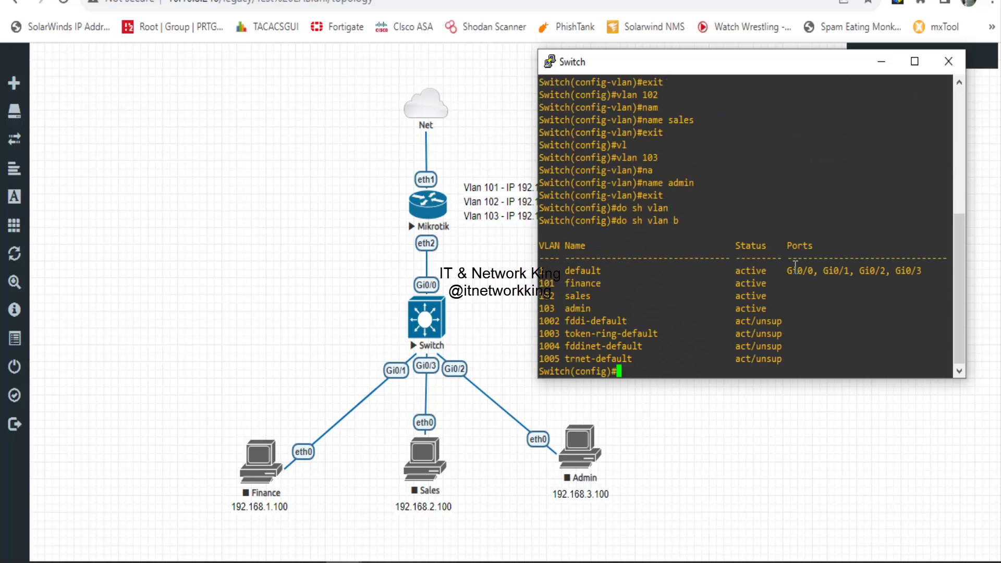
pyautogui.moveTo(594, 310); pyautogui.dragTo(545, 285)
pyautogui.click(708, 329)
# - Set the trunk encapsulation of interface GigabitEthernet 0/0 to dot1q and start its next switchport command
pyautogui.write('int')
pyautogui.press('Tab')
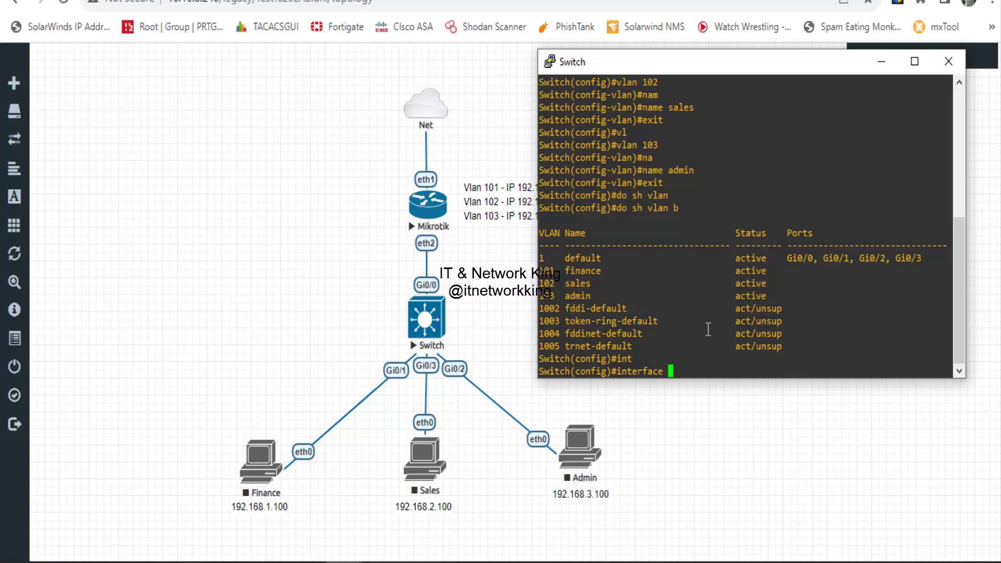
pyautogui.write('gig')
pyautogui.press('Tab')
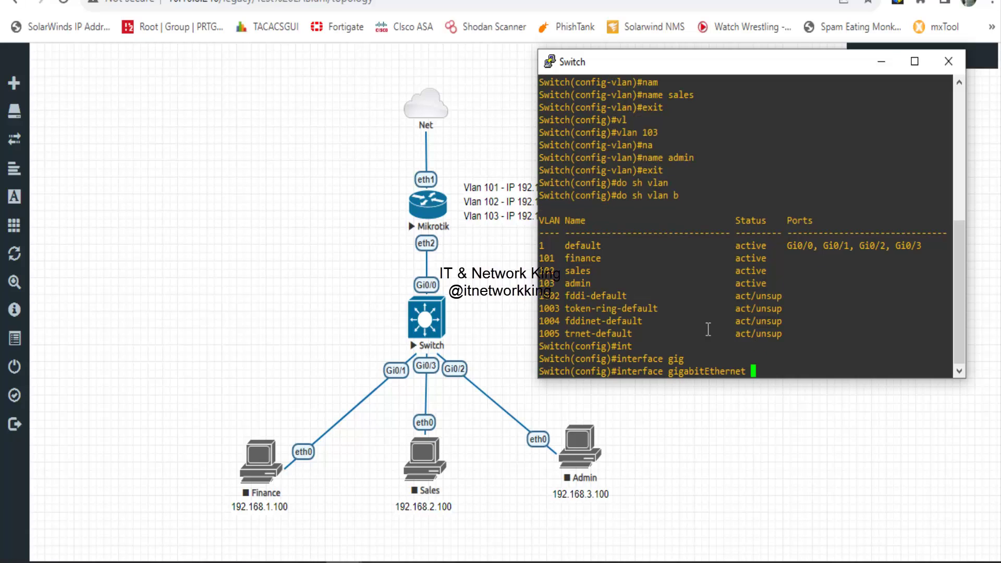
pyautogui.write('0/0')
pyautogui.press('Return')
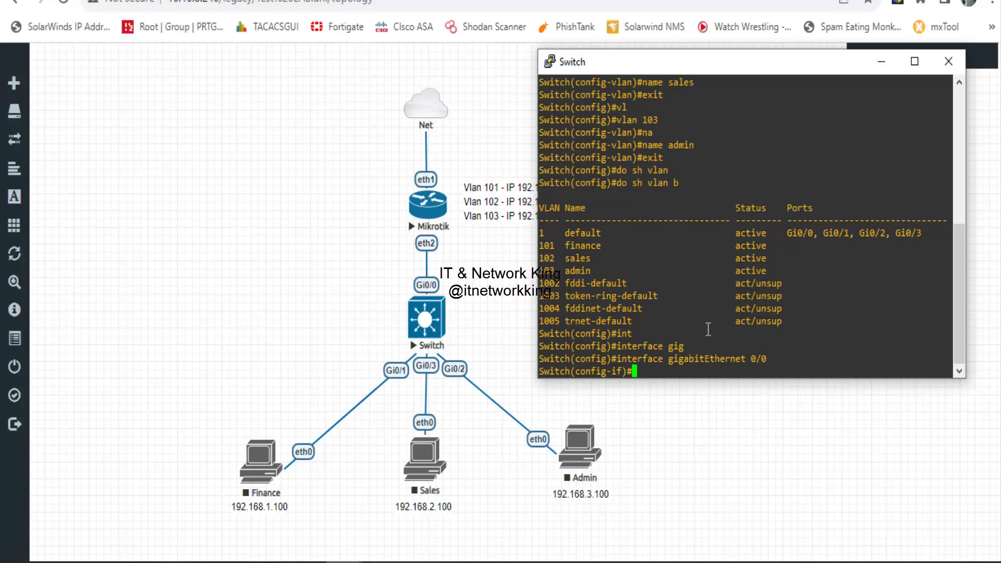
pyautogui.write('sw')
pyautogui.press('Tab')
pyautogui.write('tr')
pyautogui.press('Tab')
pyautogui.write('en')
pyautogui.press('Tab')
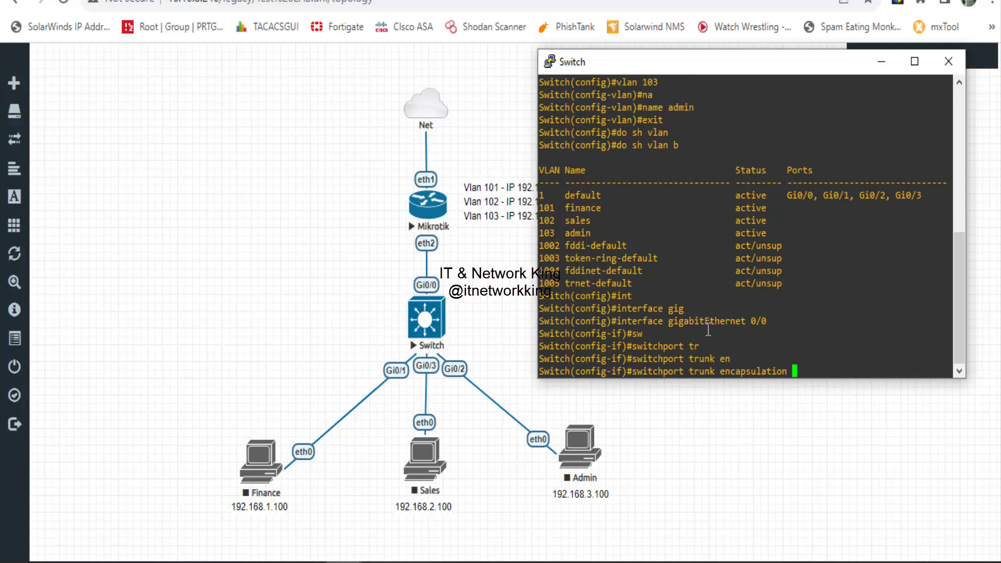
pyautogui.write('d')
pyautogui.press('Tab')
pyautogui.press('Return')
pyautogui.write('sw')
pyautogui.press('Tab')
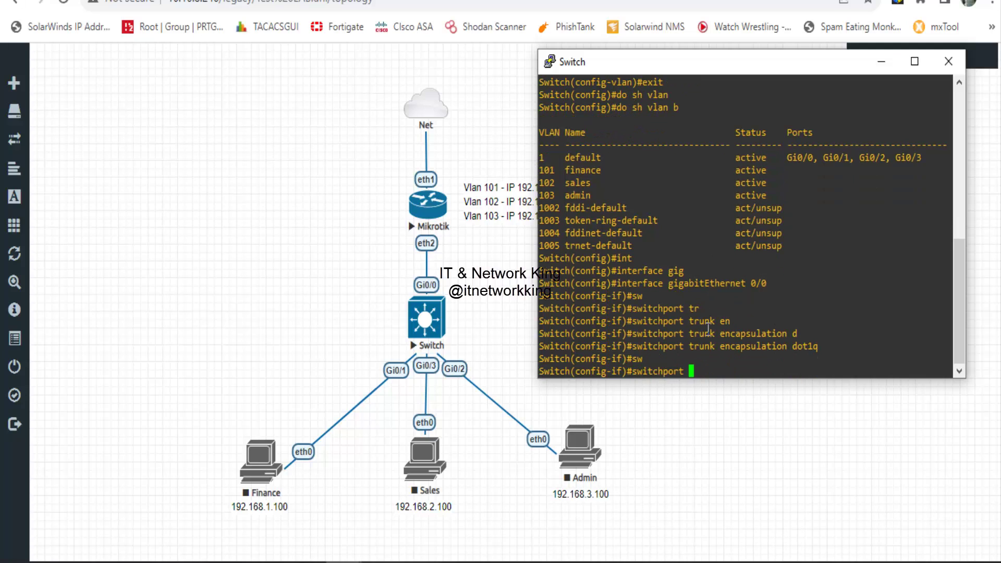
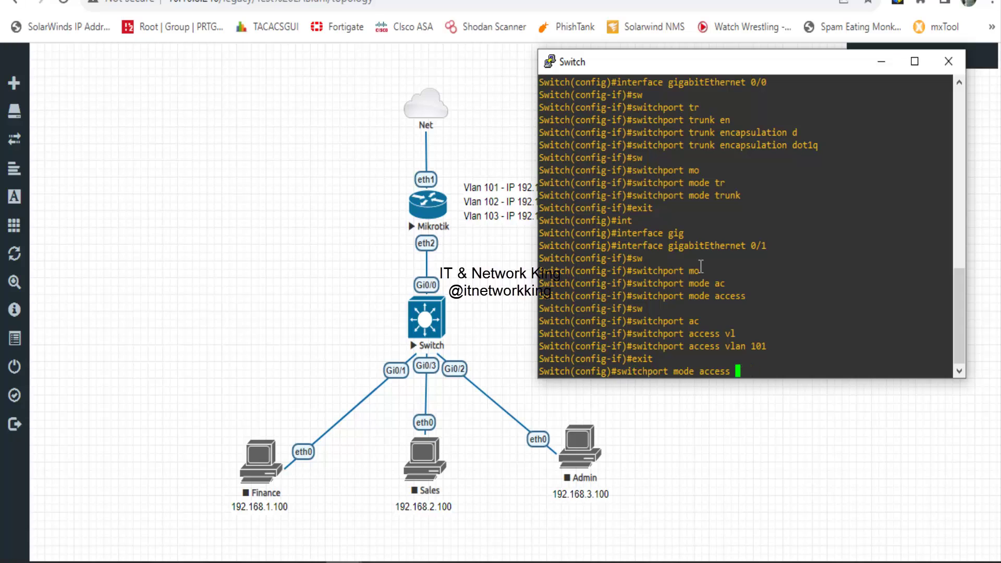
# - Set interface GigabitEthernet 0/2 to switchport access mode and exit the interface configuration
pyautogui.press('BackSpace')
pyautogui.write('2')
pyautogui.press('Return')
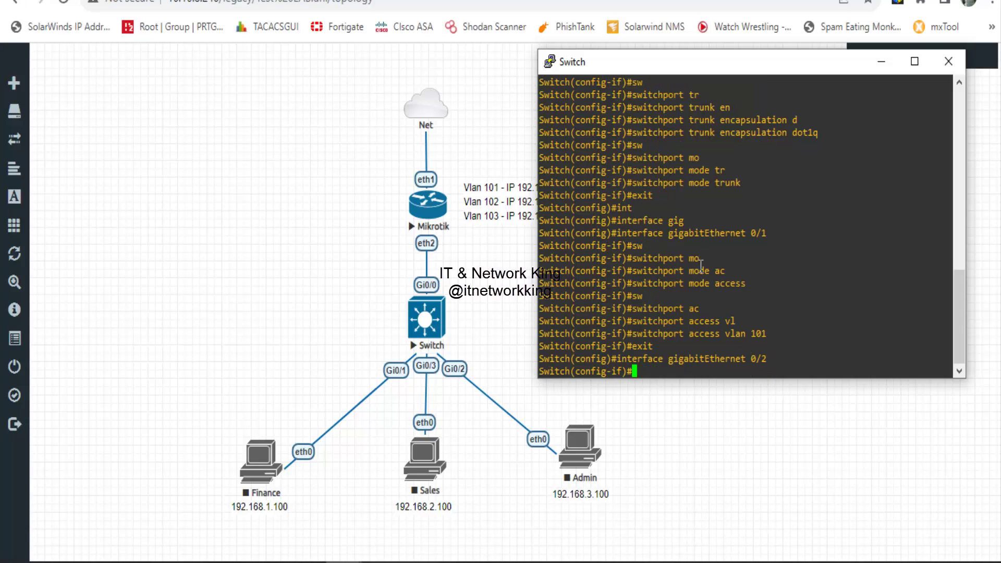
pyautogui.write('sw')
pyautogui.press('Tab')
pyautogui.write('mo')
pyautogui.press('Tab')
pyautogui.write('a')
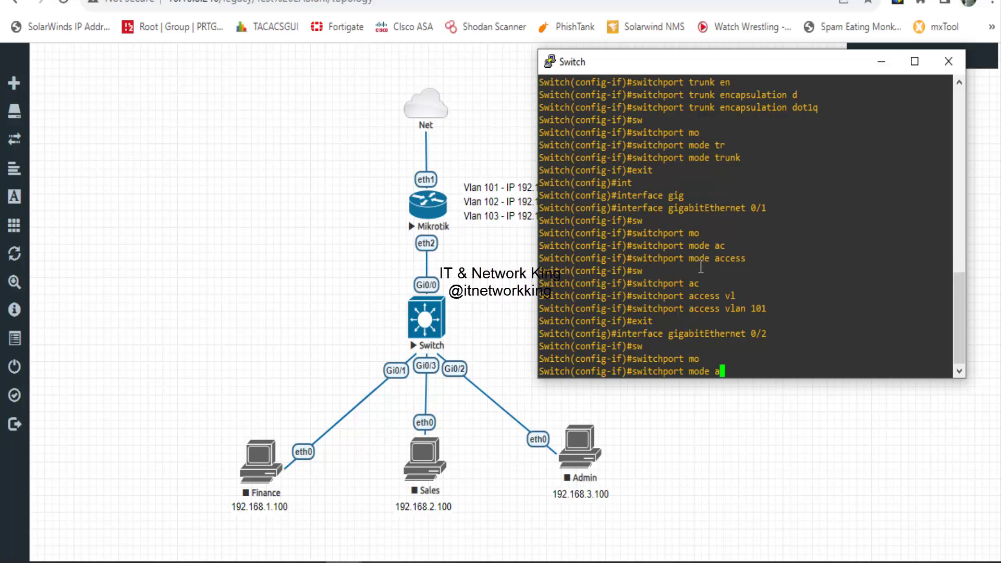
pyautogui.write('c')
pyautogui.press('Tab')
pyautogui.press('Return')
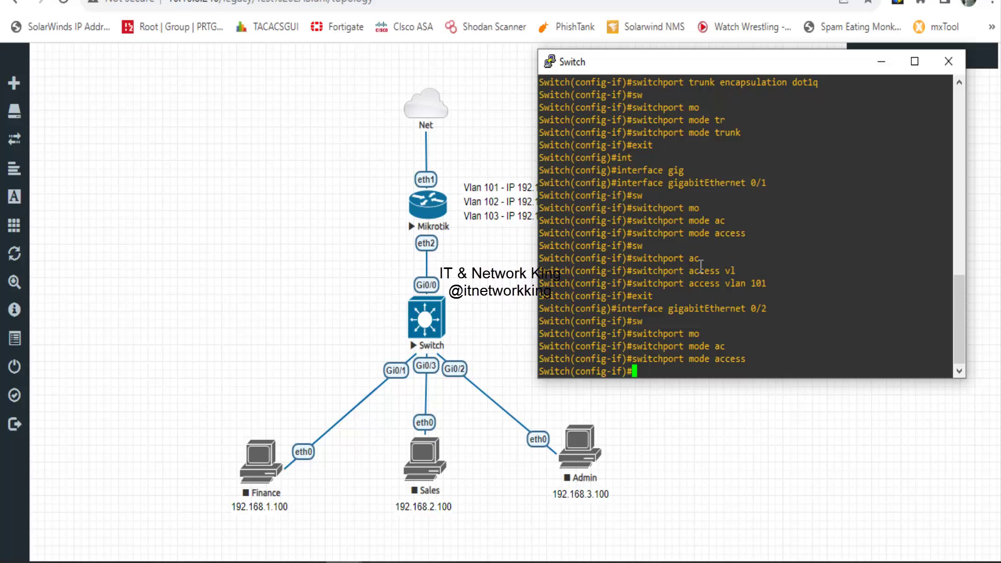
pyautogui.write('sexit')
pyautogui.press('Return')
# - Set interface GigabitEthernet 0/3 to switchport access mode
pyautogui.write('interface gigabitEthernet 0/')
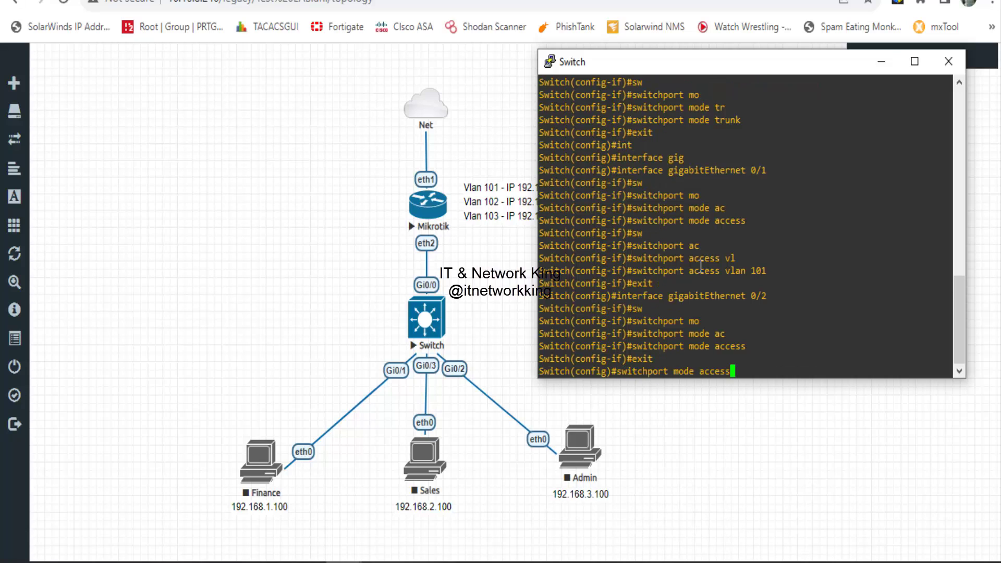
pyautogui.write('3')
pyautogui.press('Return')
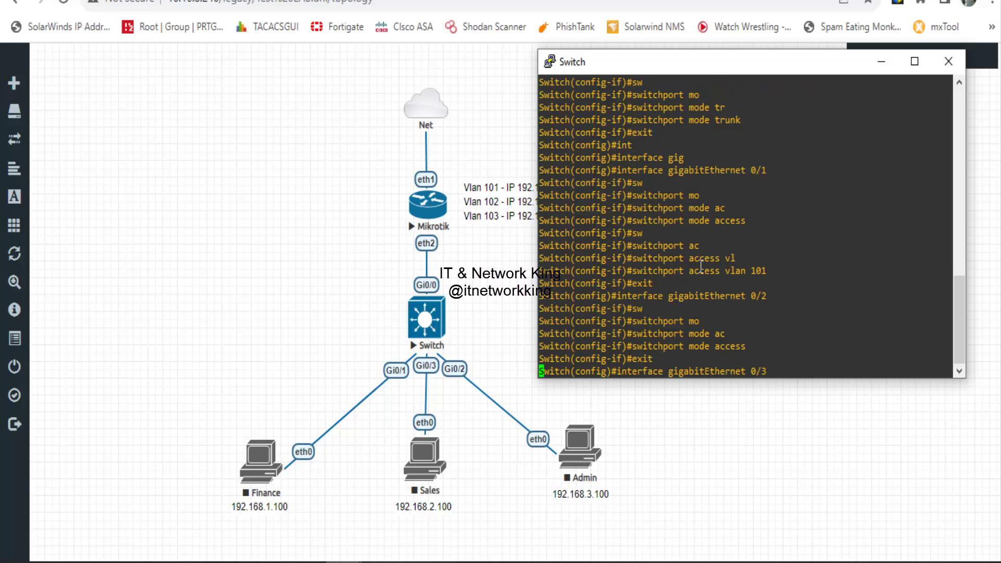
pyautogui.write('sw')
pyautogui.press('Tab')
pyautogui.write('mo')
pyautogui.press('Tab')
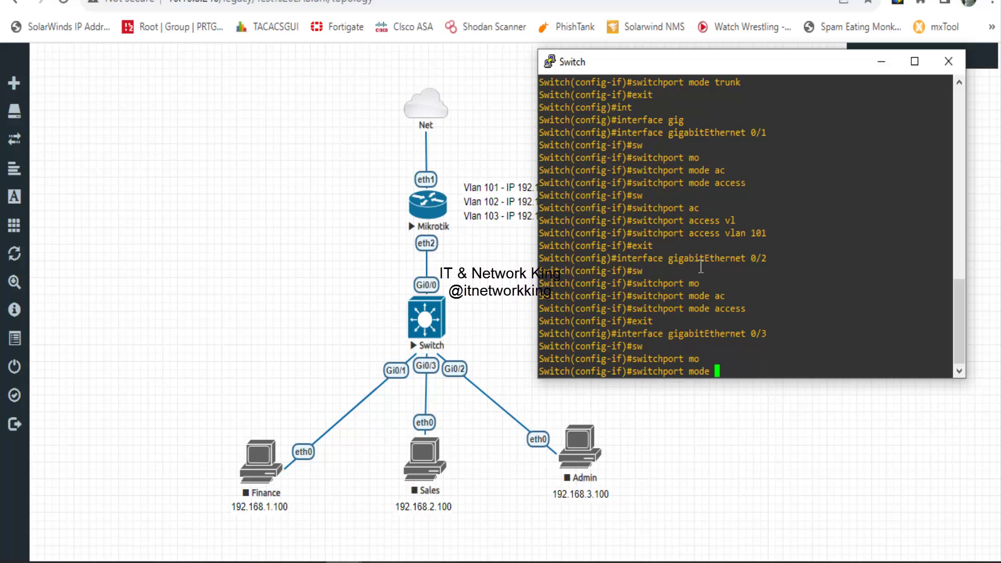
pyautogui.write('ac')
pyautogui.press('Tab')
pyautogui.press('Return')
# - Assign interface GigabitEthernet 0/3 to access VLAN 102 and exit the interface configuration
pyautogui.write('sw')
pyautogui.press('Tab')
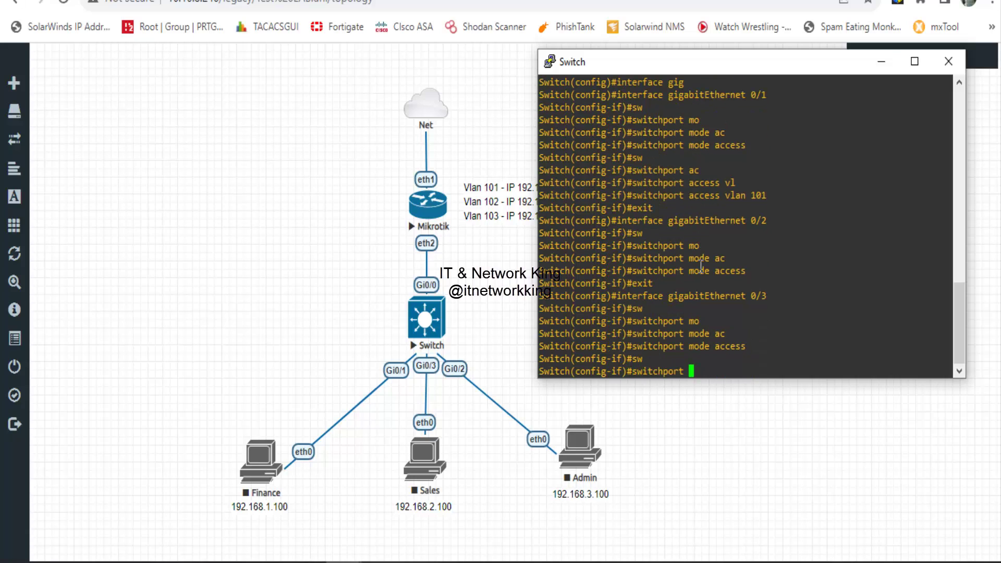
pyautogui.write('ac')
pyautogui.press('Tab')
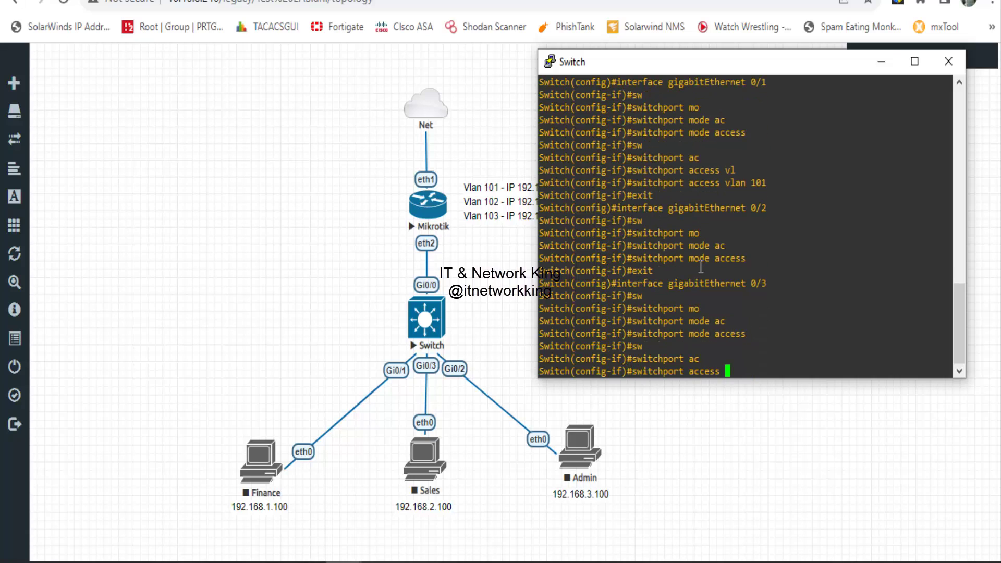
pyautogui.write('vl')
pyautogui.press('Tab')
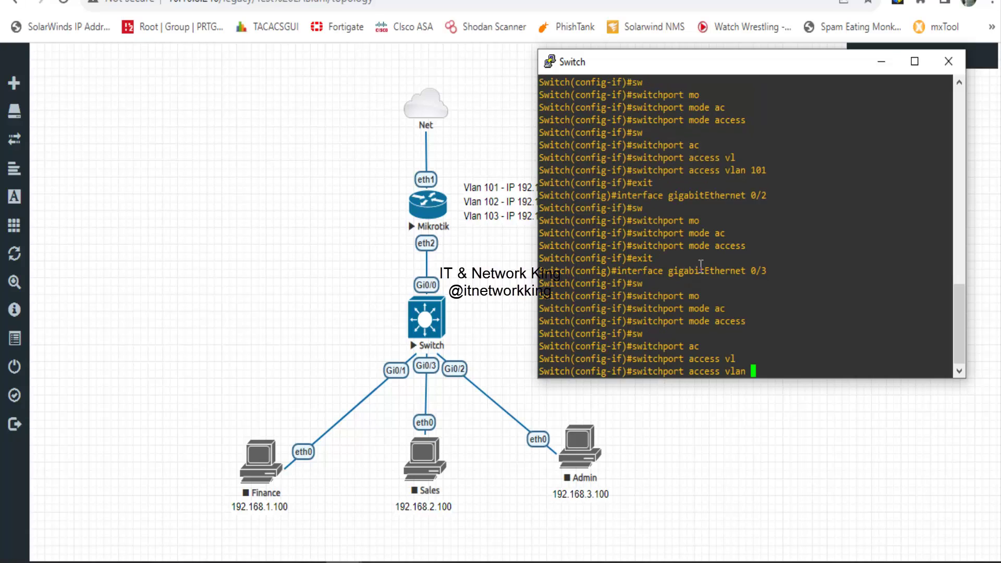
pyautogui.write('102')
pyautogui.press('Return')
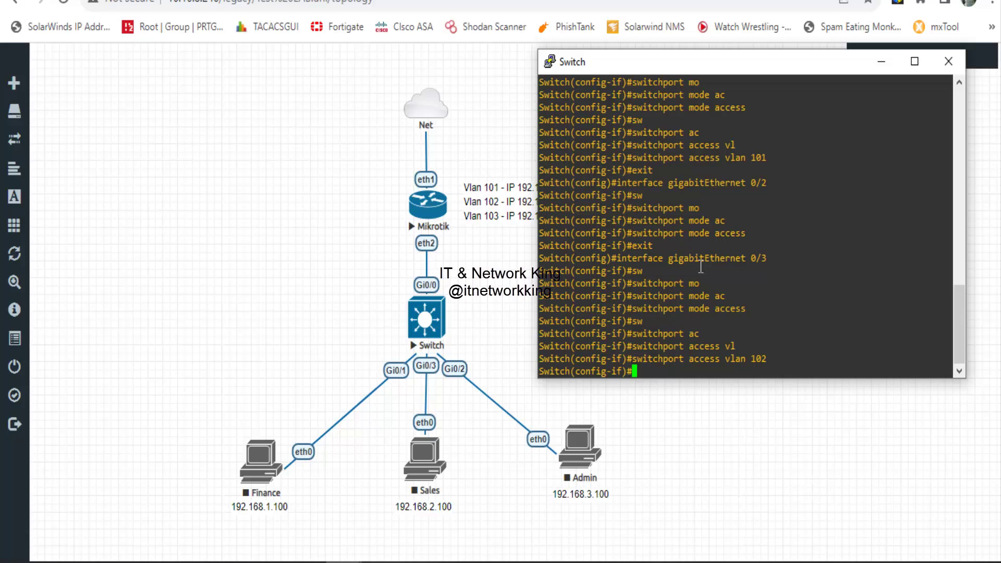
pyautogui.write('exit')
pyautogui.press('Return')
# - Enter the configuration of interface GigabitEthernet 0/2 and set its switchport to access mode
pyautogui.write('i')
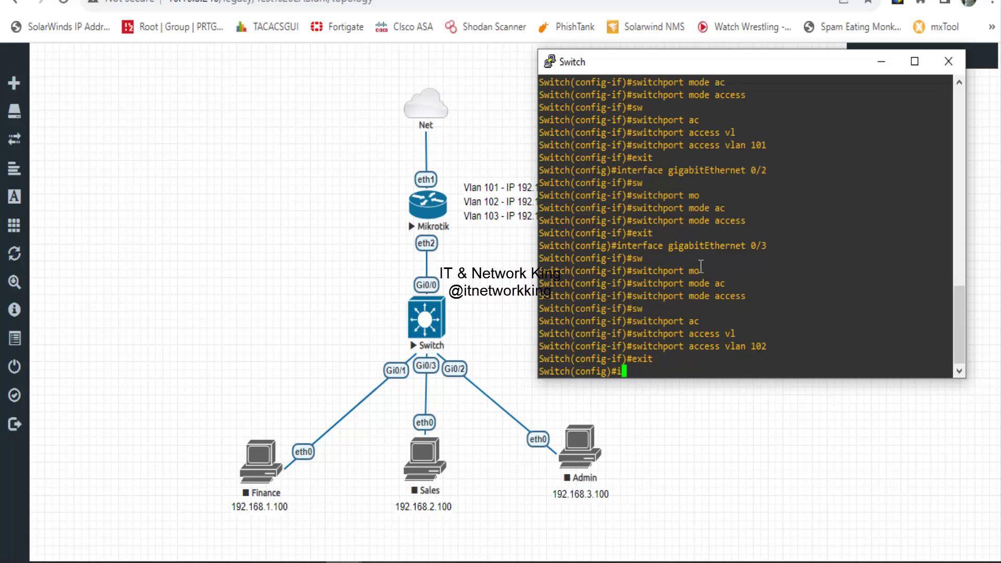
pyautogui.write('nt')
pyautogui.press('Tab')
pyautogui.write('gig')
pyautogui.press('Tab')
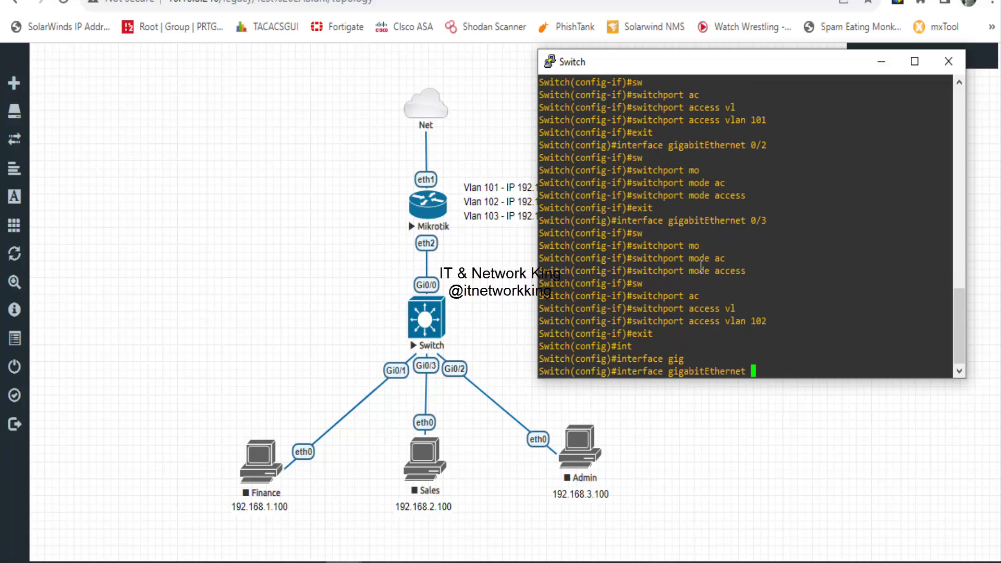
pyautogui.write('10')
pyautogui.write('2')
pyautogui.press('Return')
pyautogui.write('sw')
pyautogui.press('Tab')
pyautogui.write('mo')
pyautogui.press('Tab')
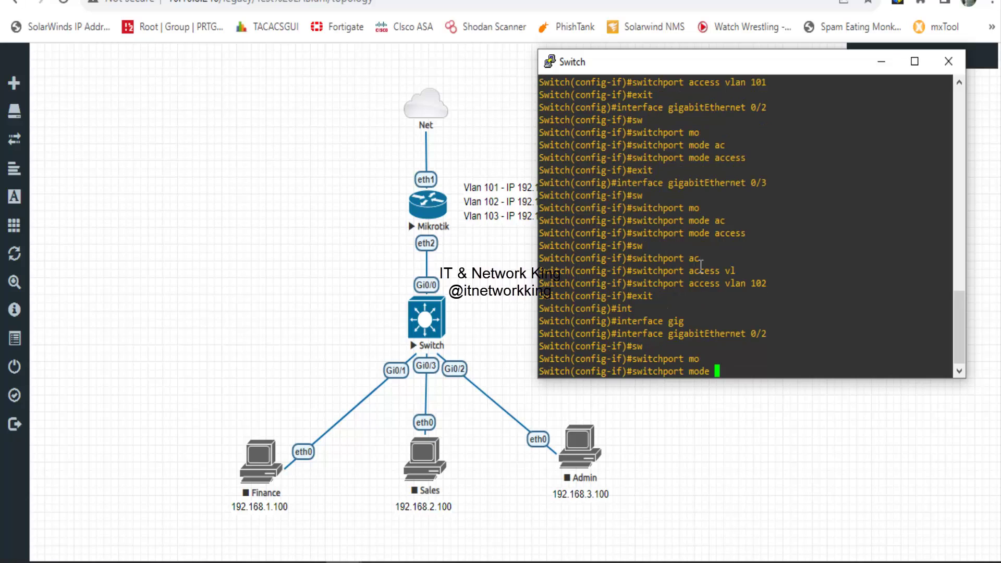
pyautogui.write('ac')
pyautogui.press('Tab')
pyautogui.press('Return')
# - Assign interface GigabitEthernet 0/2 to access VLAN 103
pyautogui.write('sw')
pyautogui.press('Tab')
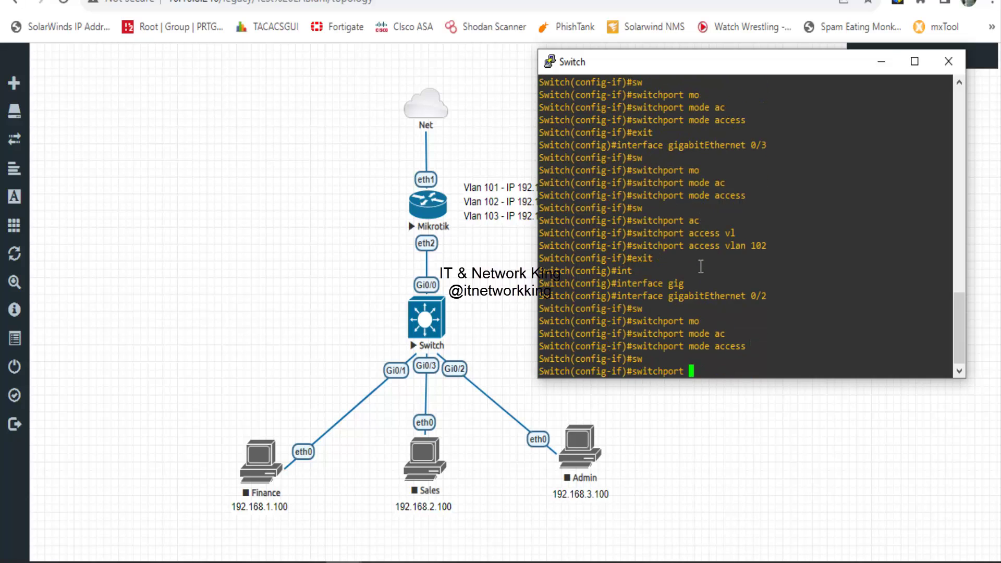
pyautogui.write('ac')
pyautogui.press('Tab')
pyautogui.write('vl')
pyautogui.press('Tab')
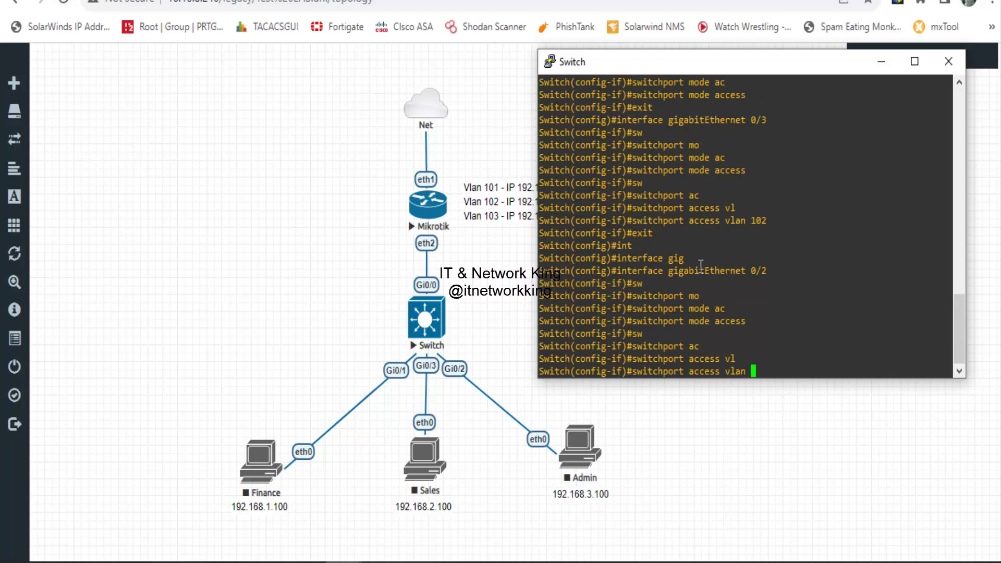
pyautogui.write('103')
pyautogui.press('Return')
pyautogui.press('Return')
pyautogui.press('Return')
pyautogui.press('Return')
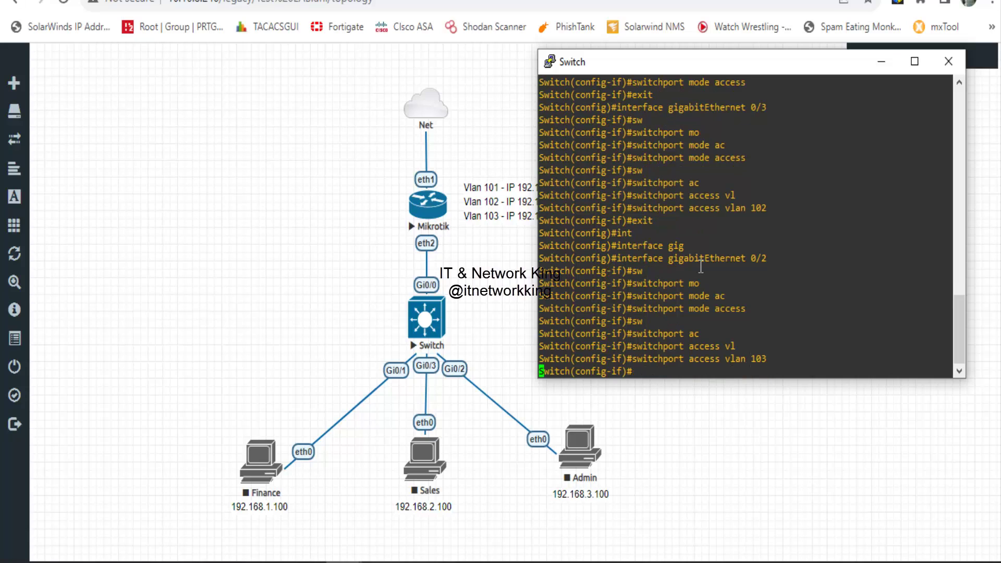
# - Show the switch's brief VLAN table from configuration mode, then save the configuration and minimize the switch console
pyautogui.write('do sh ')
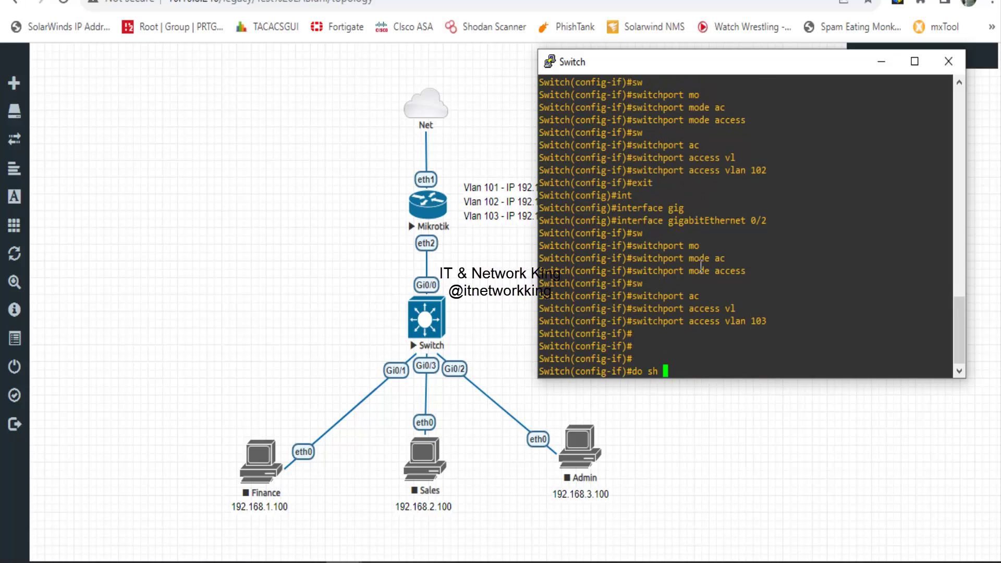
pyautogui.write('vlan b')
pyautogui.press('Return')
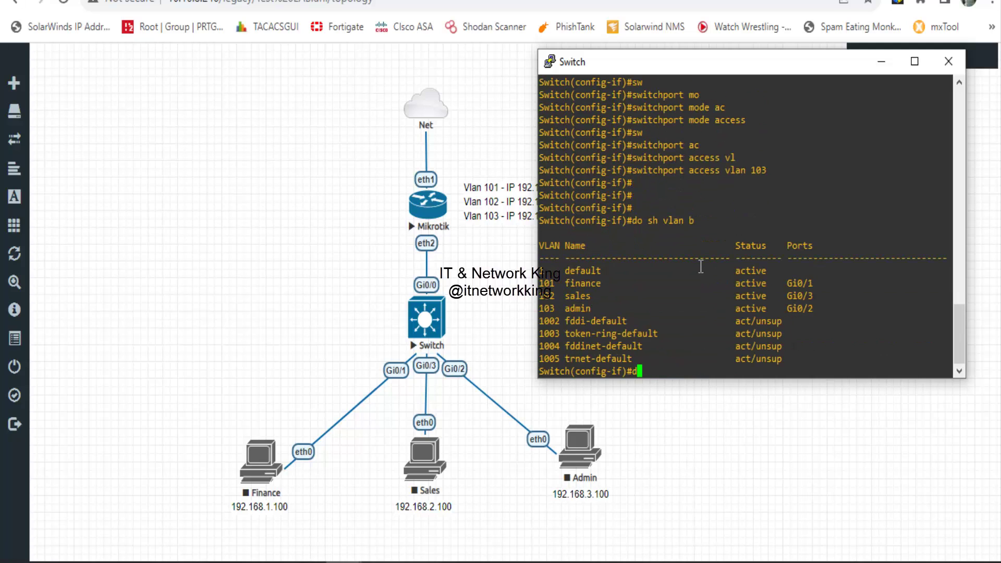
pyautogui.write('do wr')
pyautogui.press('Return')
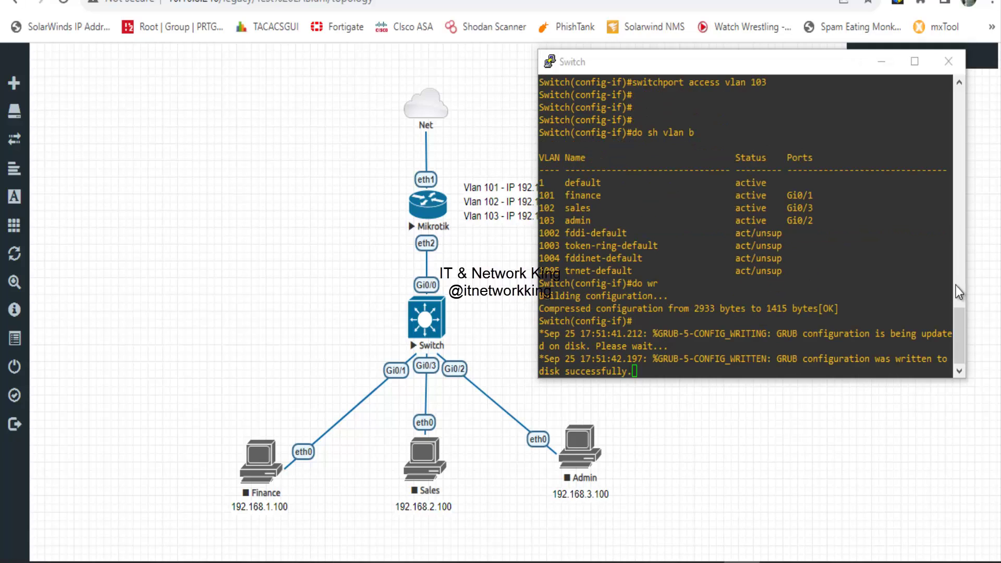
pyautogui.click(878, 65)
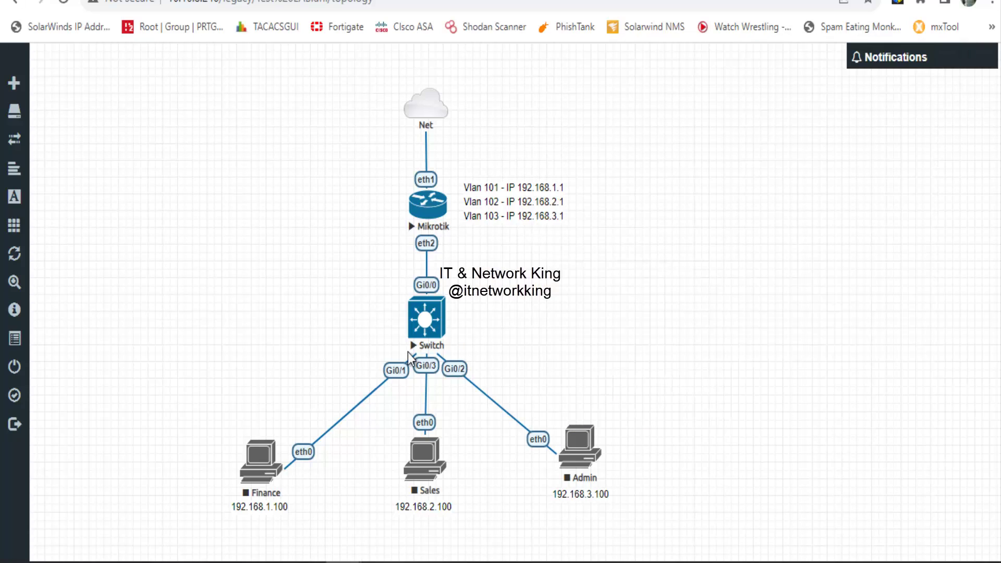
# - Start the Finance, Sales and Admin PC nodes in the topology
pyautogui.rightClick(265, 473)
pyautogui.click(314, 356)
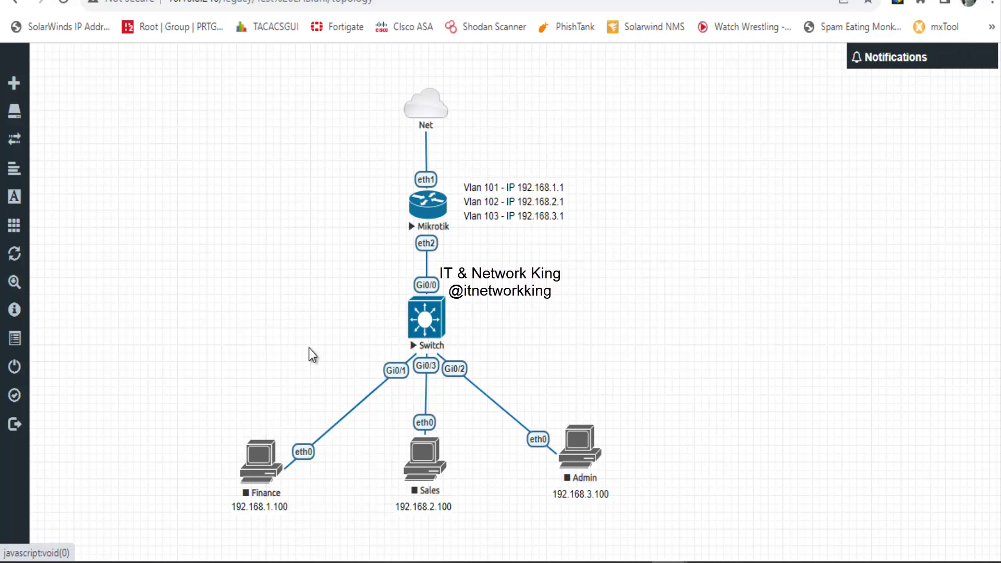
pyautogui.rightClick(424, 458)
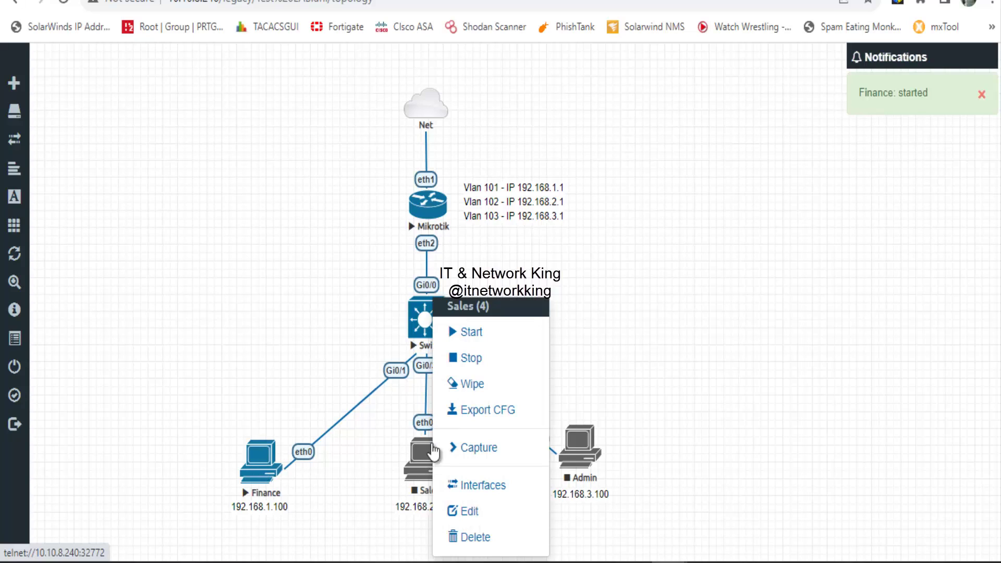
pyautogui.click(472, 332)
pyautogui.rightClick(580, 447)
pyautogui.click(618, 333)
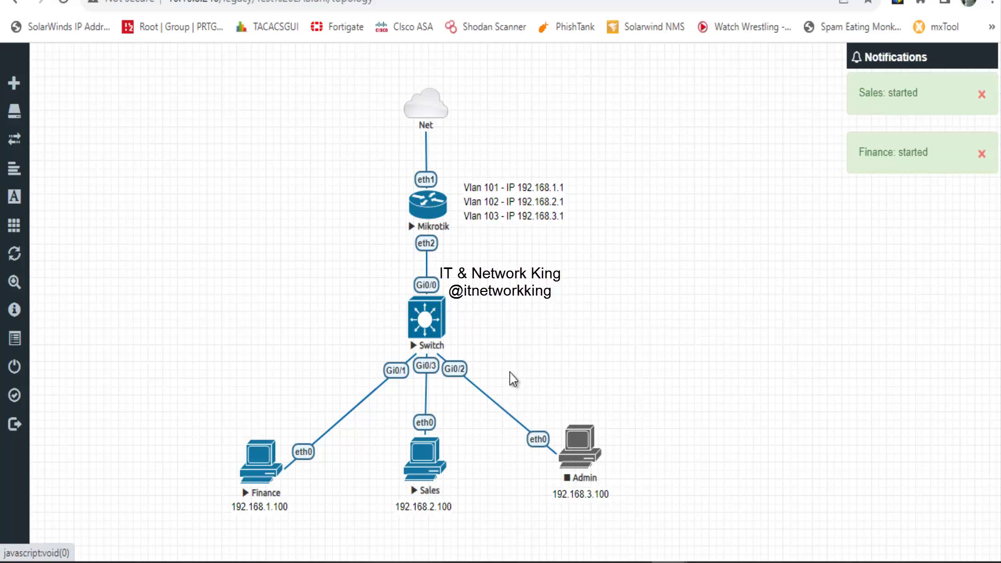
# - Open the consoles of the Finance, Sales and Admin PCs in the external Telnet client
pyautogui.click(277, 480)
pyautogui.click(518, 111)
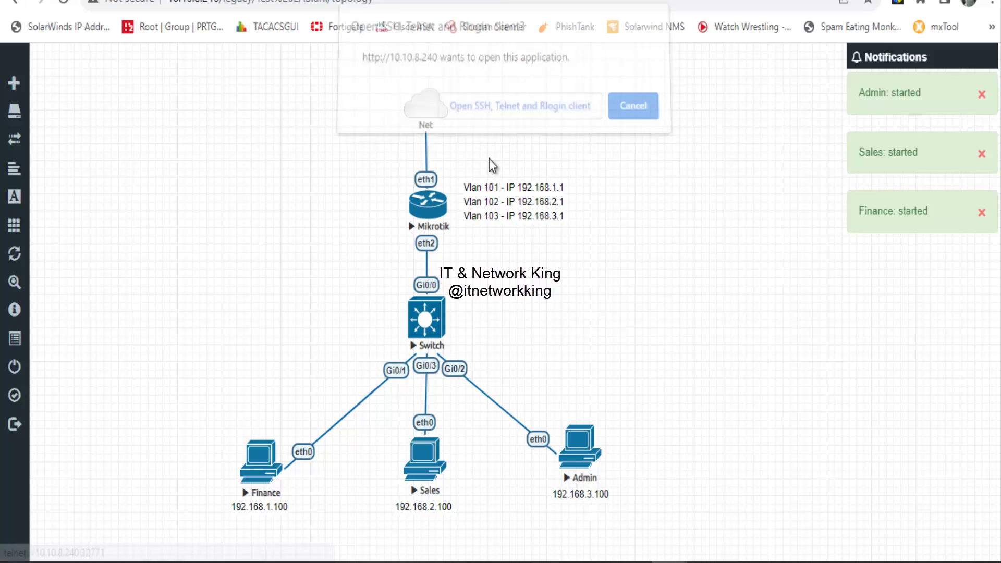
pyautogui.click(422, 461)
pyautogui.click(494, 117)
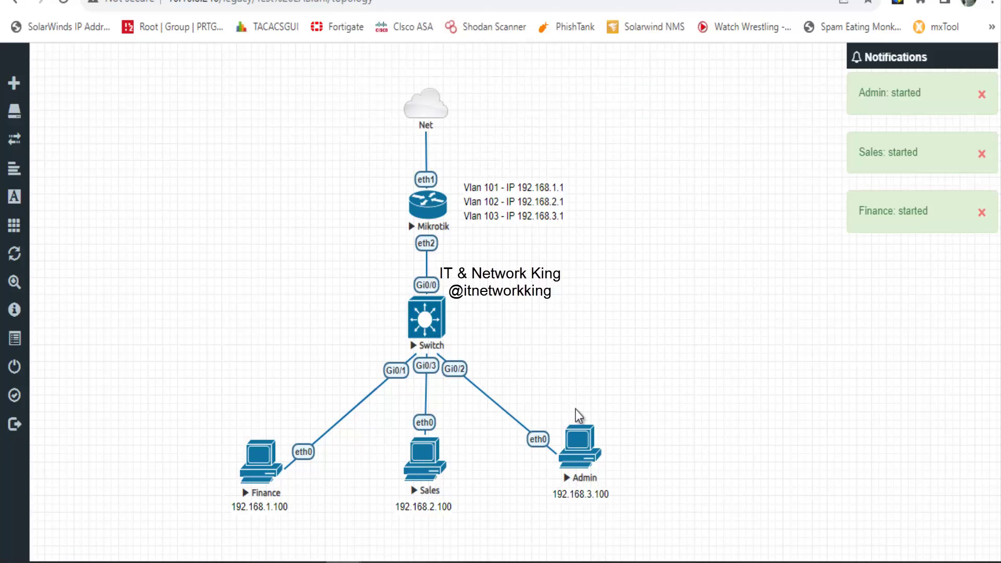
pyautogui.click(579, 447)
pyautogui.click(521, 115)
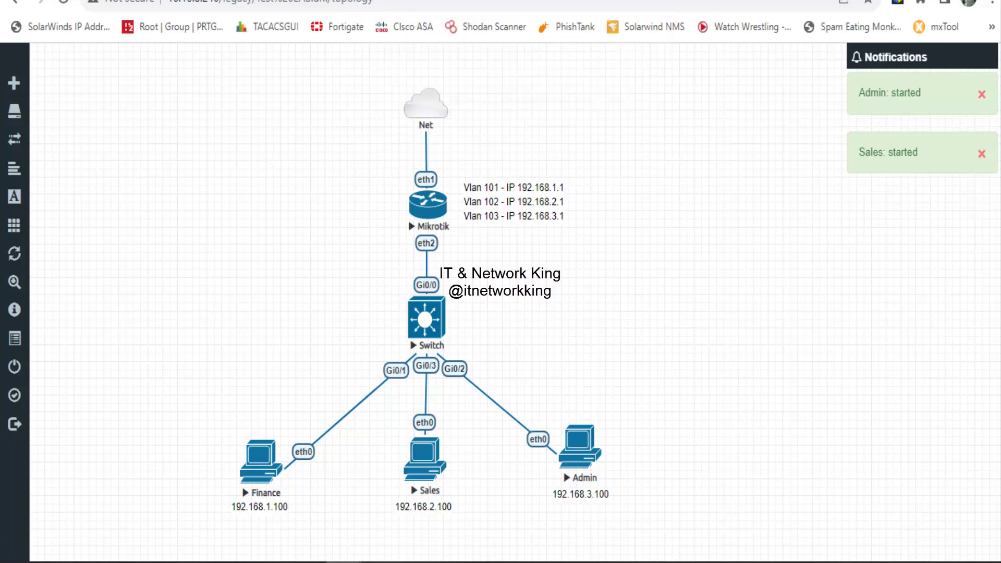
# - Arrange the Admin, Sales and Finance console windows so all three prompts are visible, shrinking the Sales window
pyautogui.moveTo(722, 211); pyautogui.dragTo(727, 238)
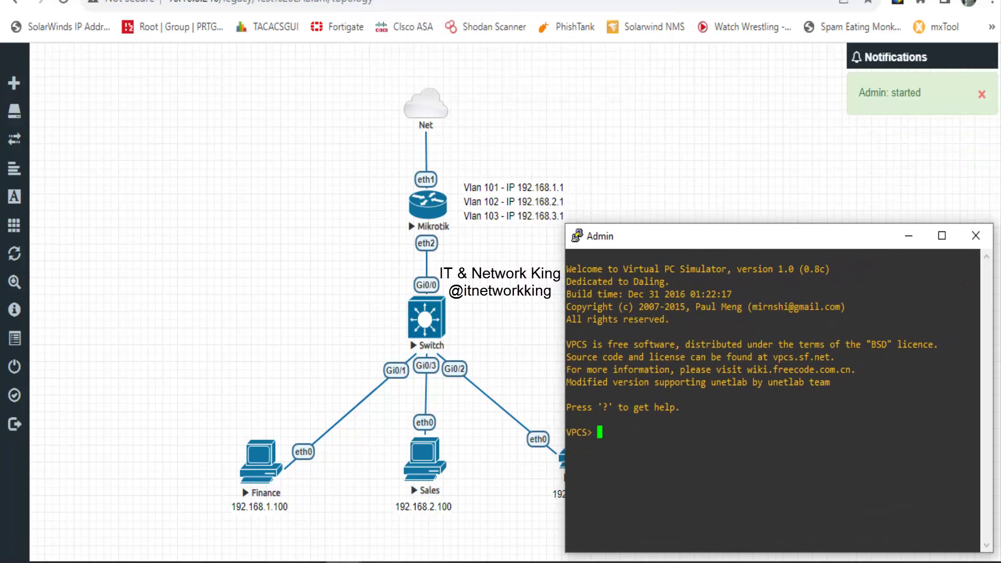
pyautogui.moveTo(552, 170); pyautogui.dragTo(556, 4)
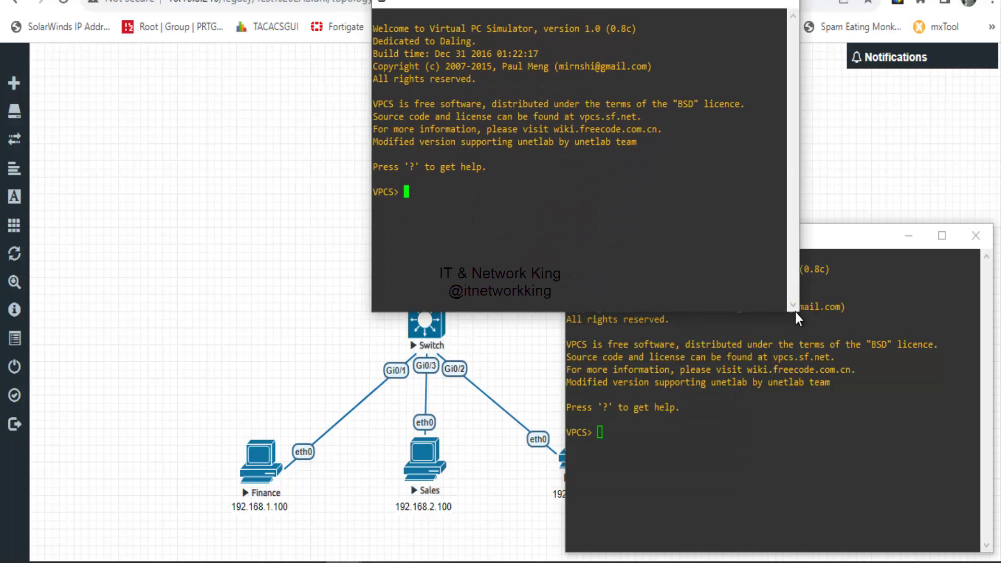
pyautogui.moveTo(796, 312); pyautogui.dragTo(762, 275)
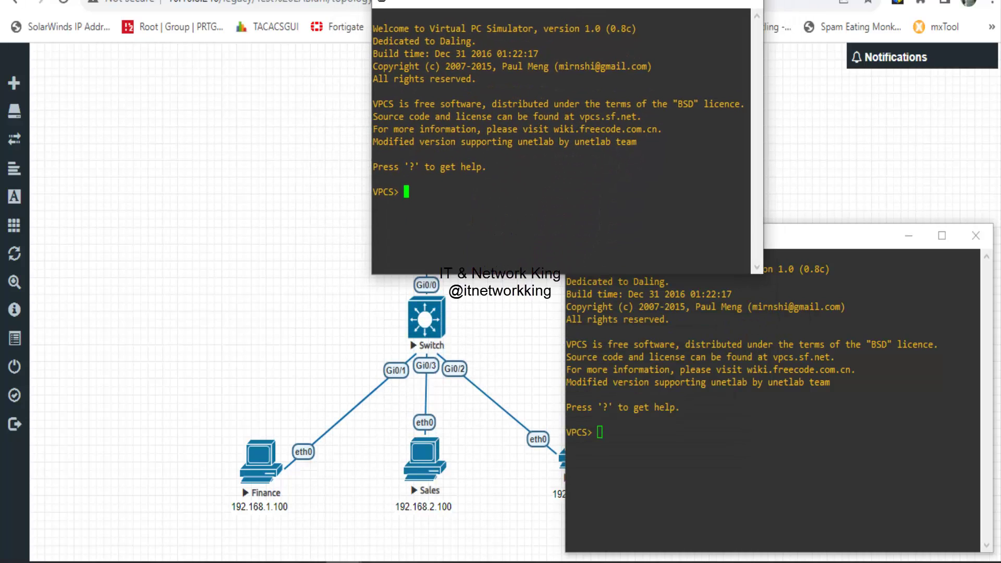
pyautogui.moveTo(295, 218); pyautogui.dragTo(333, 226)
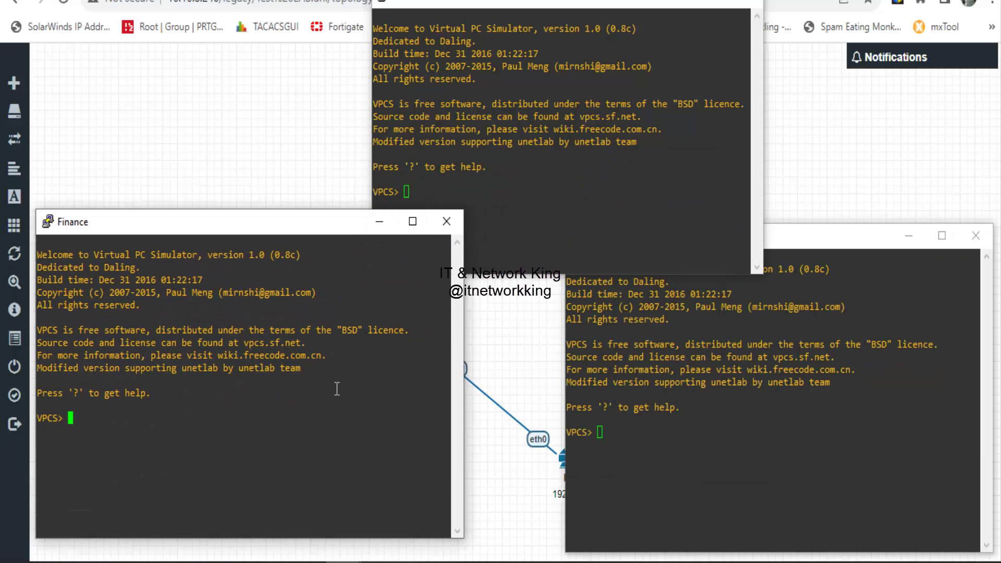
# - Set the Finance PC's IP to 192.168.1.100 with mask 255.255.255.0 and gateway 192.168.1.1
pyautogui.write('ip 192.168.1.100 255.255.2')
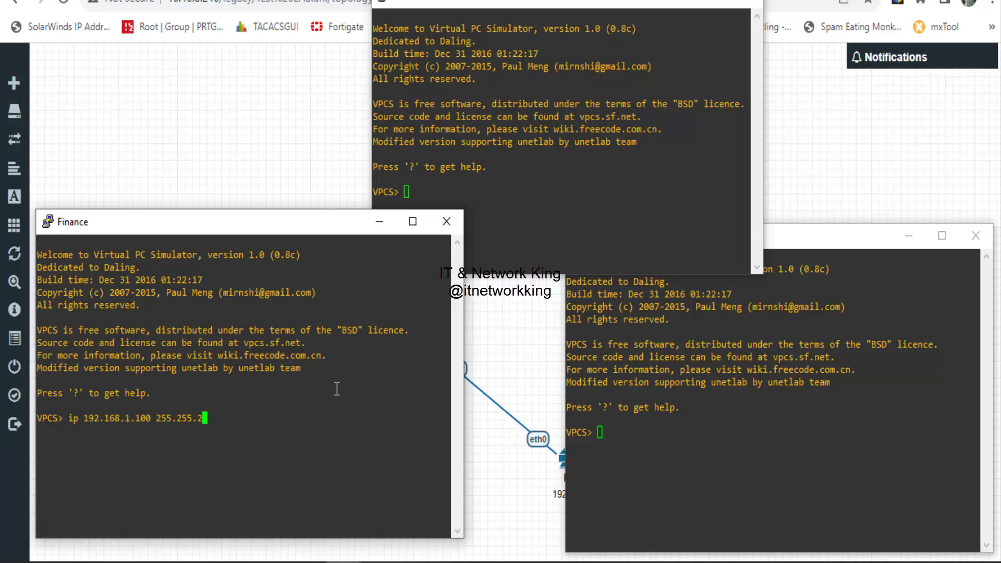
pyautogui.write('55.0 192.168.1.1')
pyautogui.press('Return')
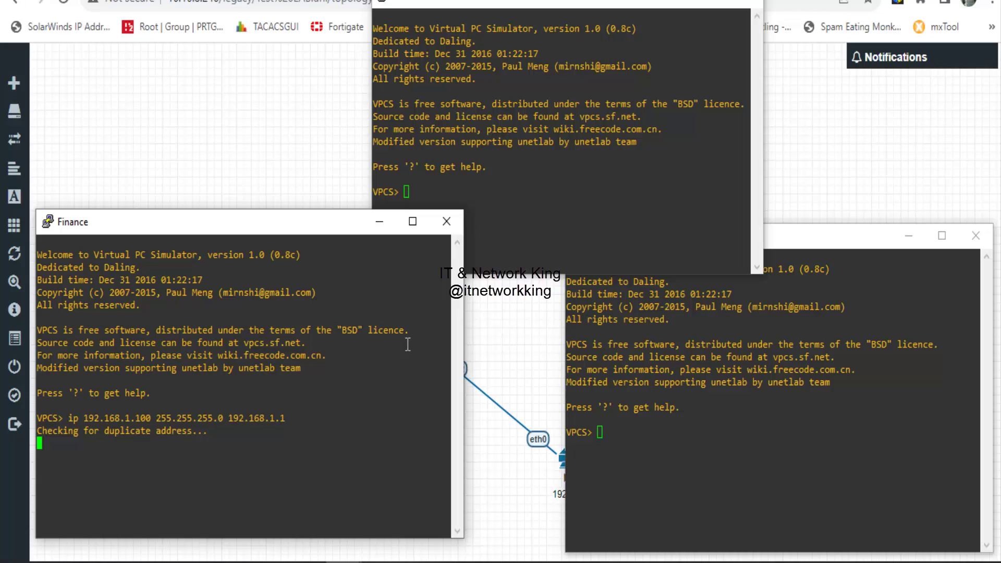
# - Set the Sales PC's IP to 192.168.2.100 with mask 255.255.255.0 and gateway 192.168.2.1
pyautogui.click(543, 192)
pyautogui.write('ip ')
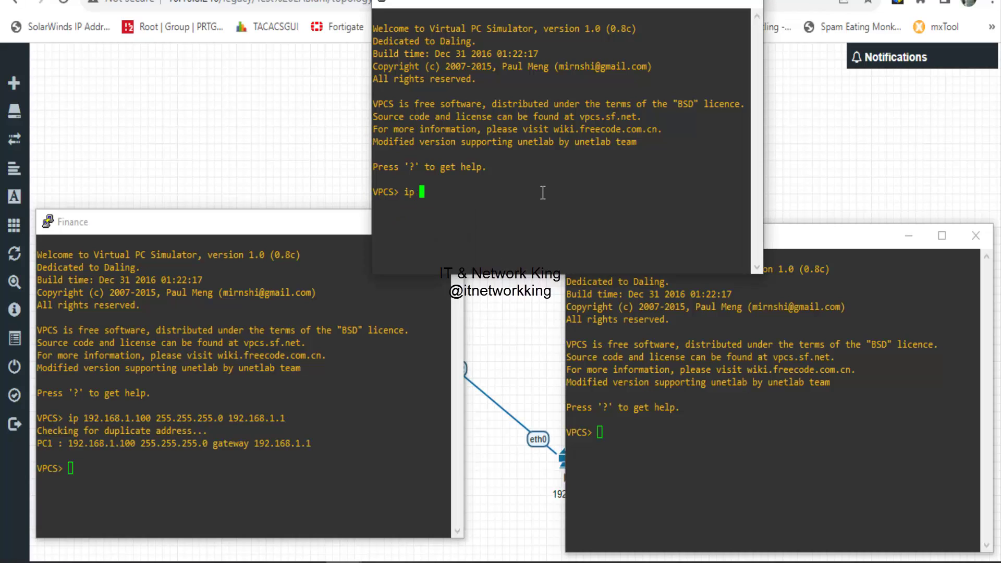
pyautogui.write('192.168.')
pyautogui.moveTo(299, 230); pyautogui.dragTo(304, 153)
pyautogui.click(576, 157)
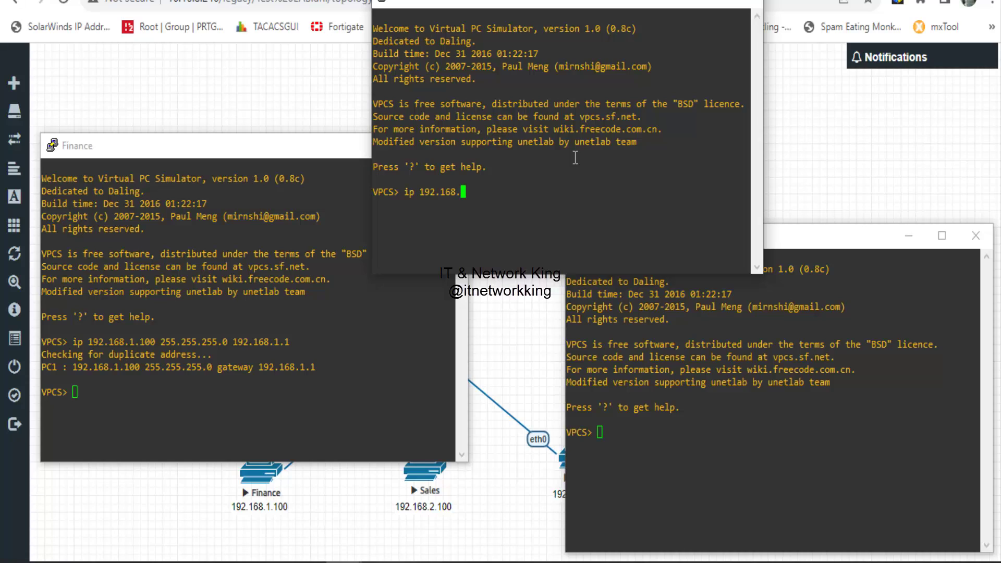
pyautogui.write('2.100 255.255.255.0 192.168.2.1')
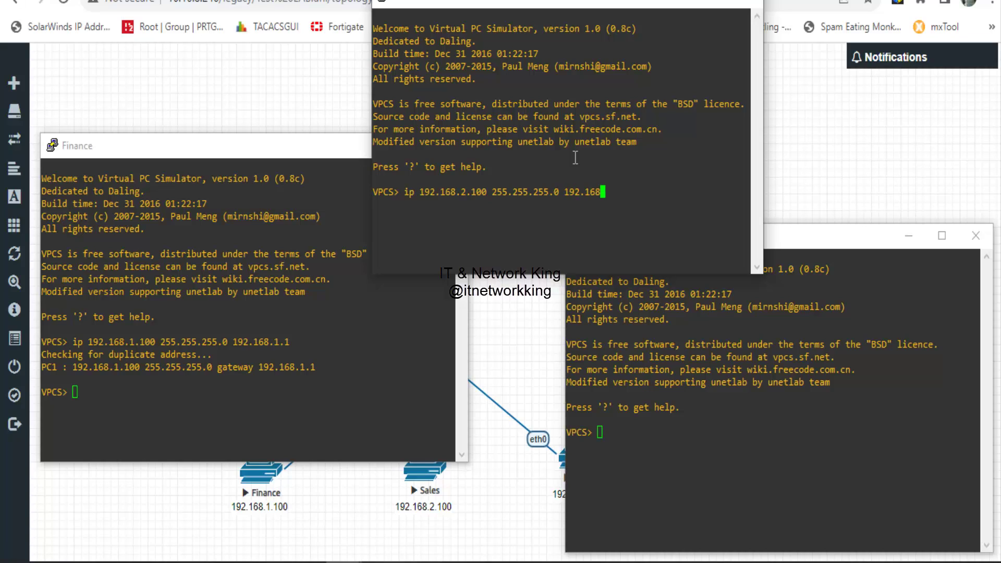
pyautogui.press('Return')
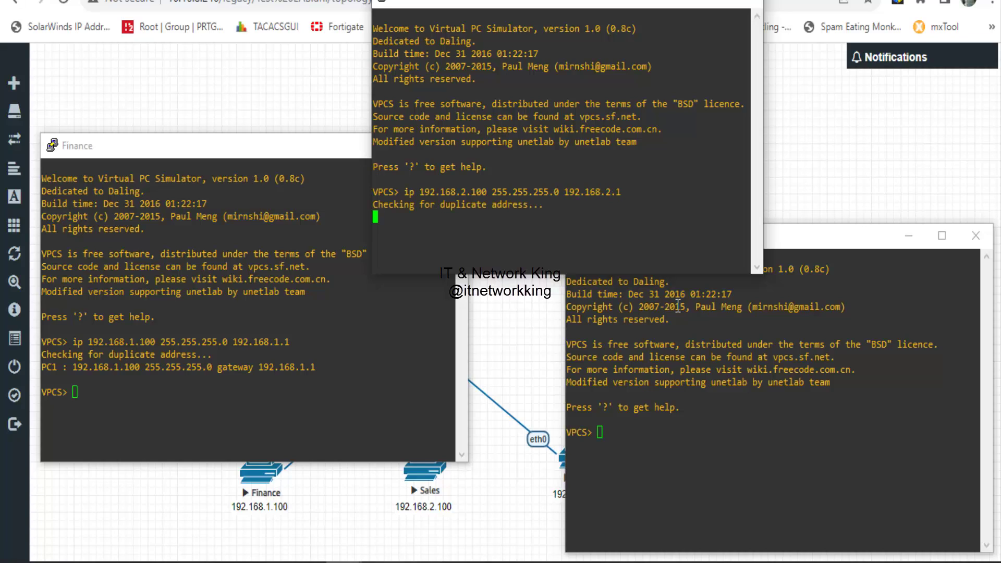
# - Set the Admin PC's IP to 192.168.3.100 with mask 255.255.255.0 and gateway 192.168.3.1
pyautogui.click(785, 431)
pyautogui.write('i')
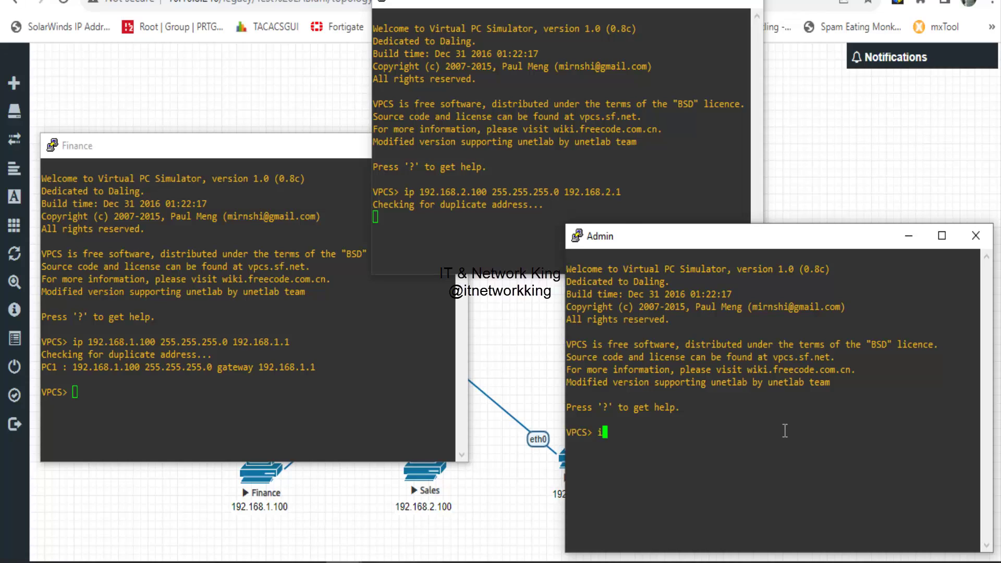
pyautogui.write('p 192.168')
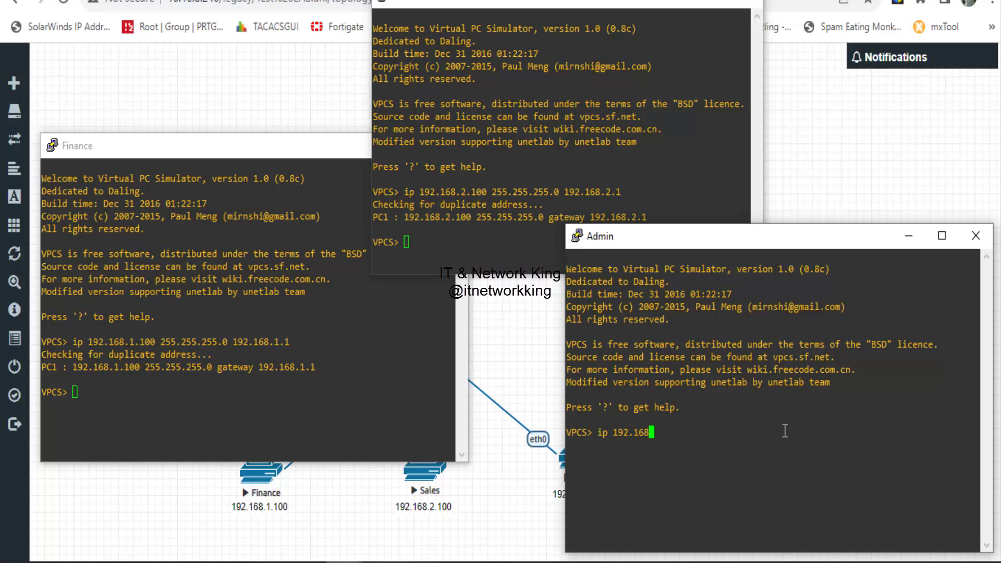
pyautogui.write('.3.100 255.255.2')
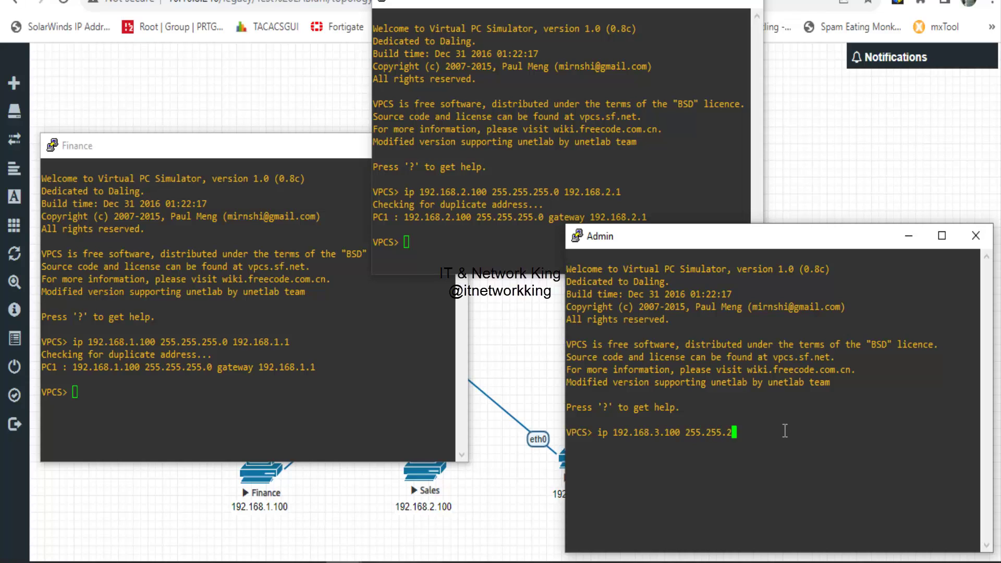
pyautogui.write('55.0 192.168.3.1')
pyautogui.press('Return')
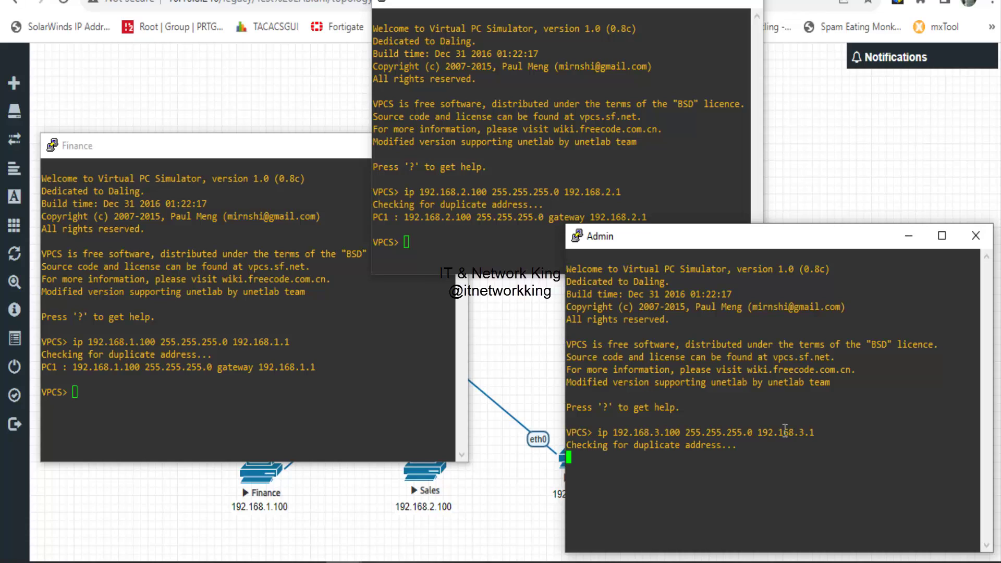
# - Ping the gateway 192.168.1.1 from the Finance PC and stop the ping after a few replies
pyautogui.click(316, 423)
pyautogui.write('pi')
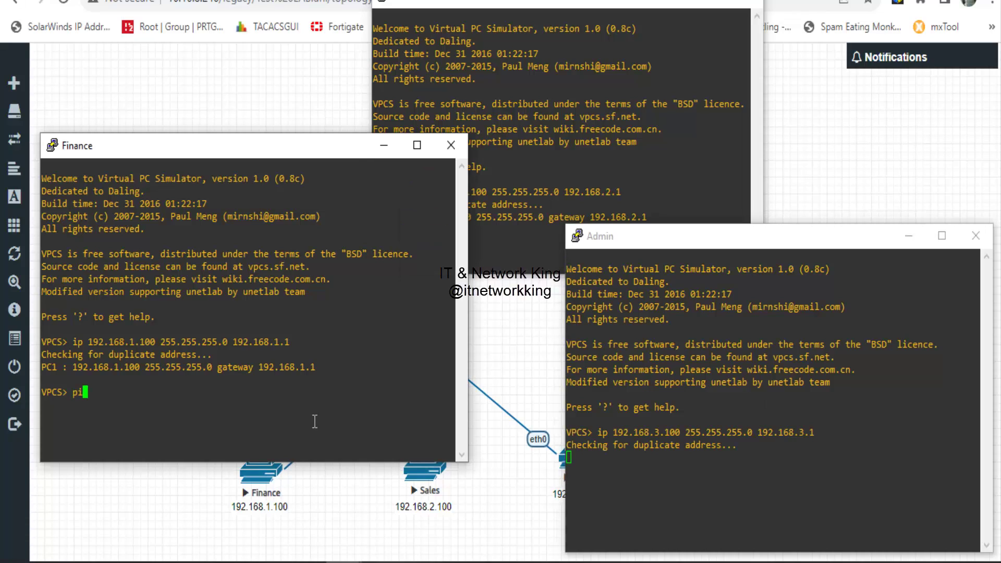
pyautogui.write('ng 192.168.1.1')
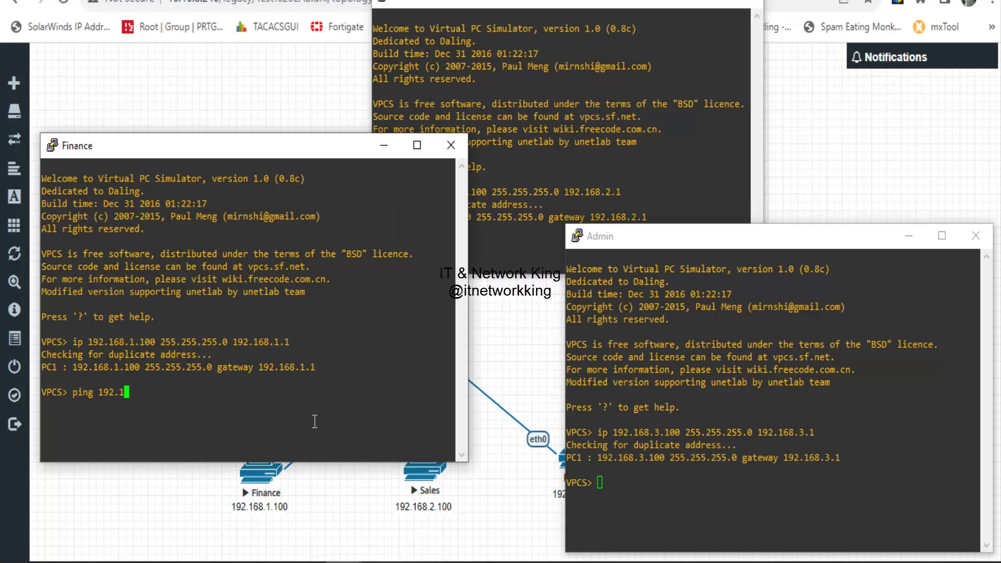
pyautogui.press('Return')
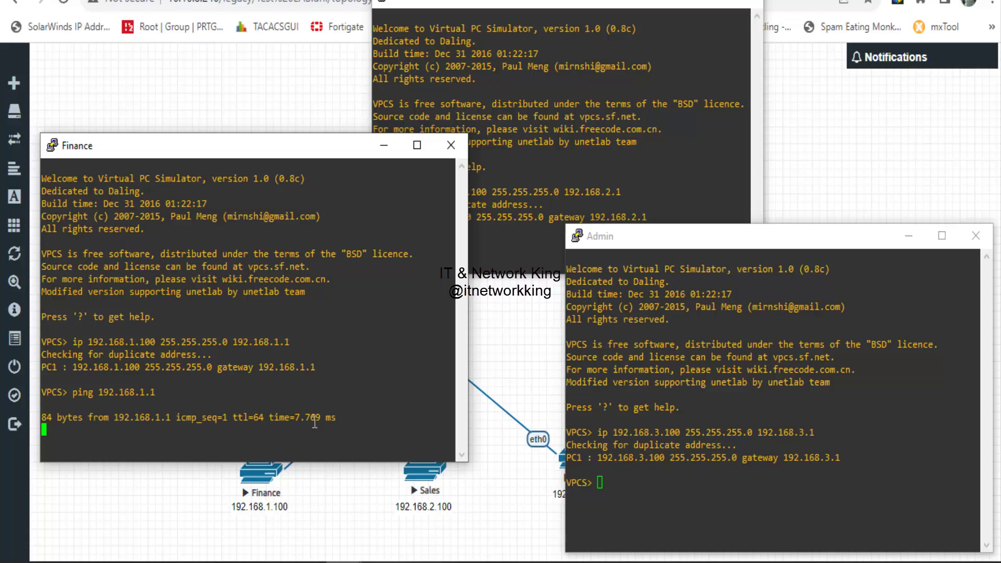
pyautogui.hotkey('ctrl', 'c')
# - Ping the Sales PC at 192.168.2.100 from the Finance PC, then stop the ping
pyautogui.press('Up')
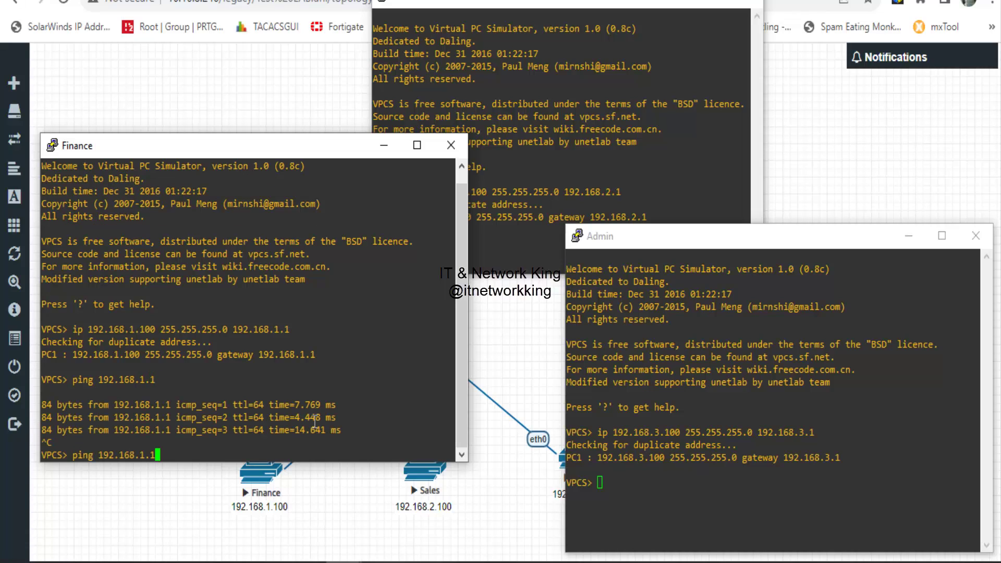
pyautogui.press('BackSpace')
pyautogui.press('BackSpace')
pyautogui.write('2.100')
pyautogui.press('Return')
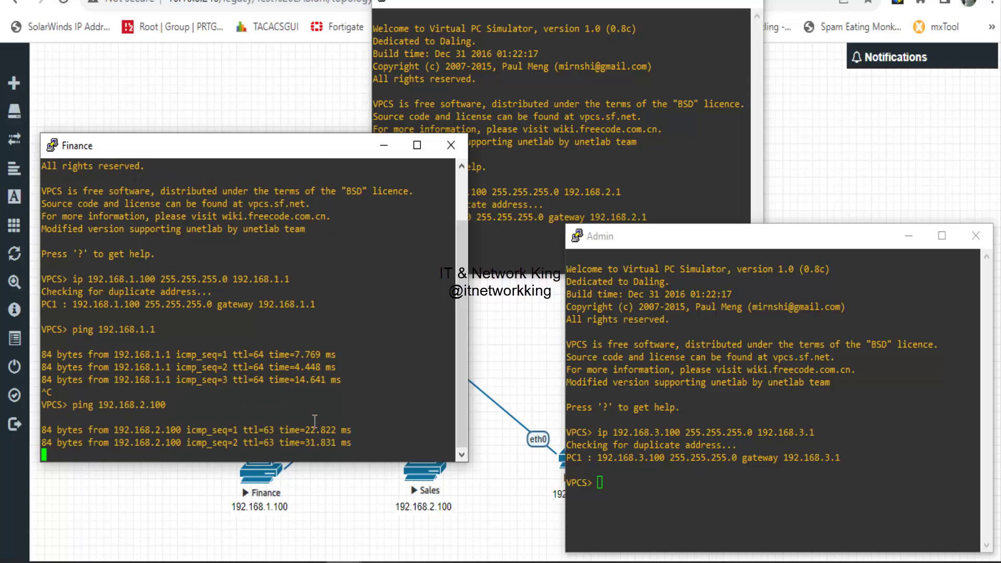
pyautogui.hotkey('ctrl', 'c')
# - Ping the Admin PC at 192.168.3.100 from the Finance PC
pyautogui.press('Up')
pyautogui.press('BackSpace')
pyautogui.press('BackSpace')
pyautogui.press('BackSpace')
pyautogui.press('BackSpace')
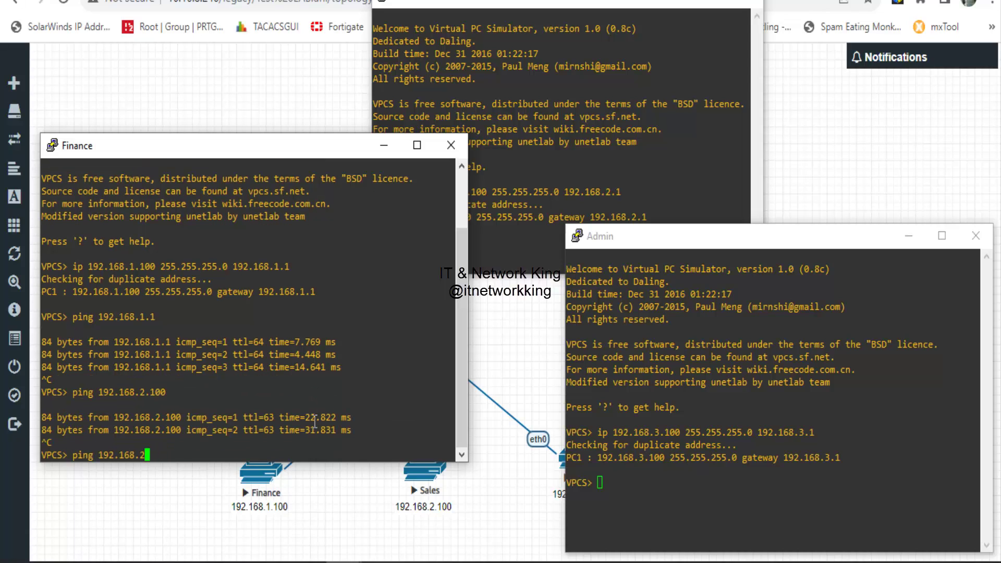
pyautogui.write('3.100')
pyautogui.press('Return')
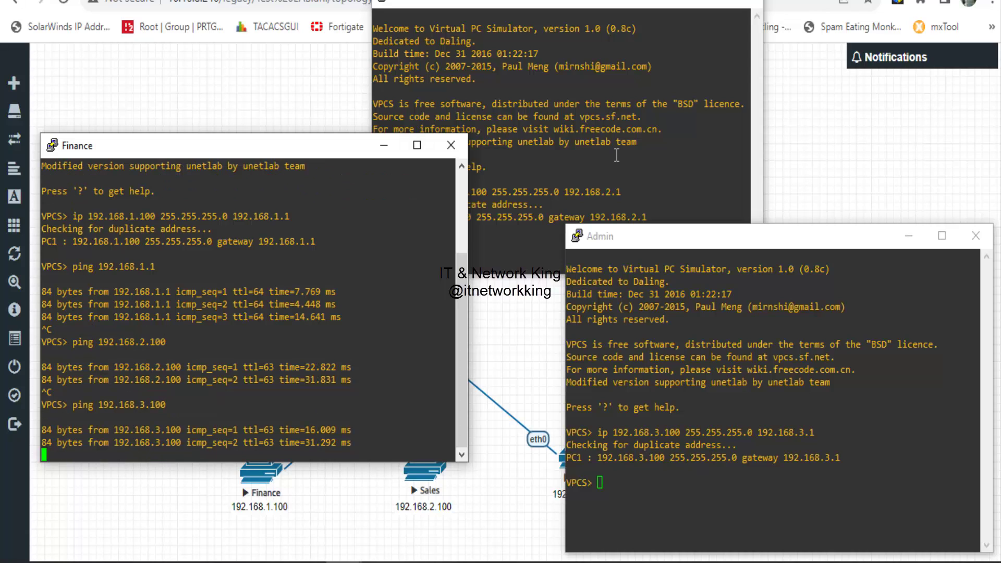
# - Ping the Finance PC at 192.168.1.100 from the Sales PC
pyautogui.click(609, 149)
pyautogui.write('ping ')
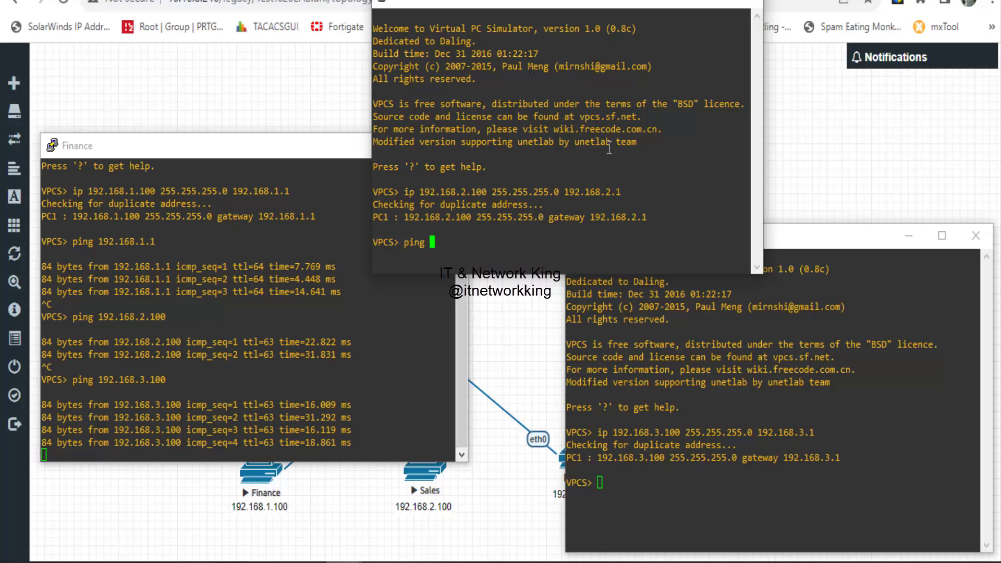
pyautogui.write('192.168.1.100')
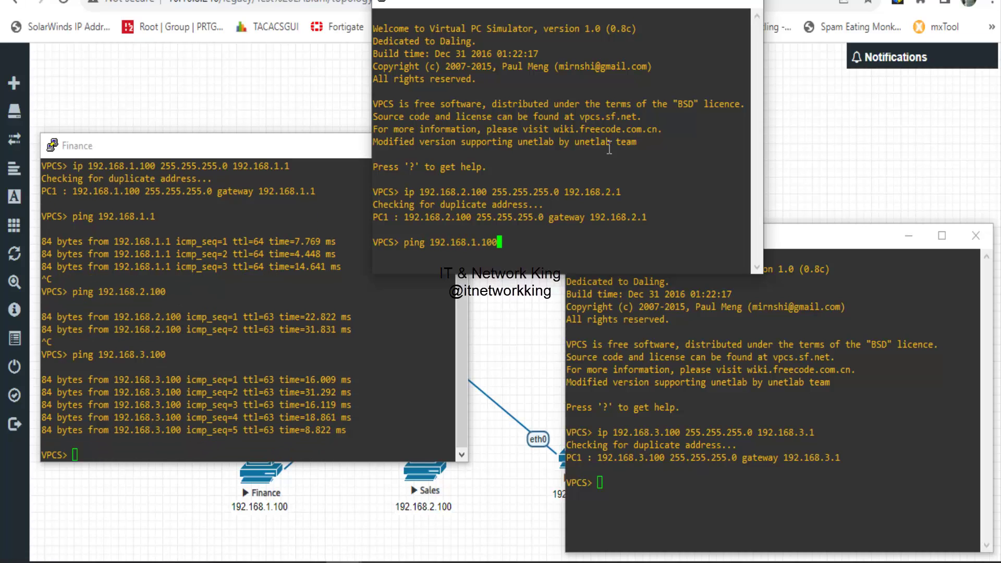
pyautogui.press('Return')
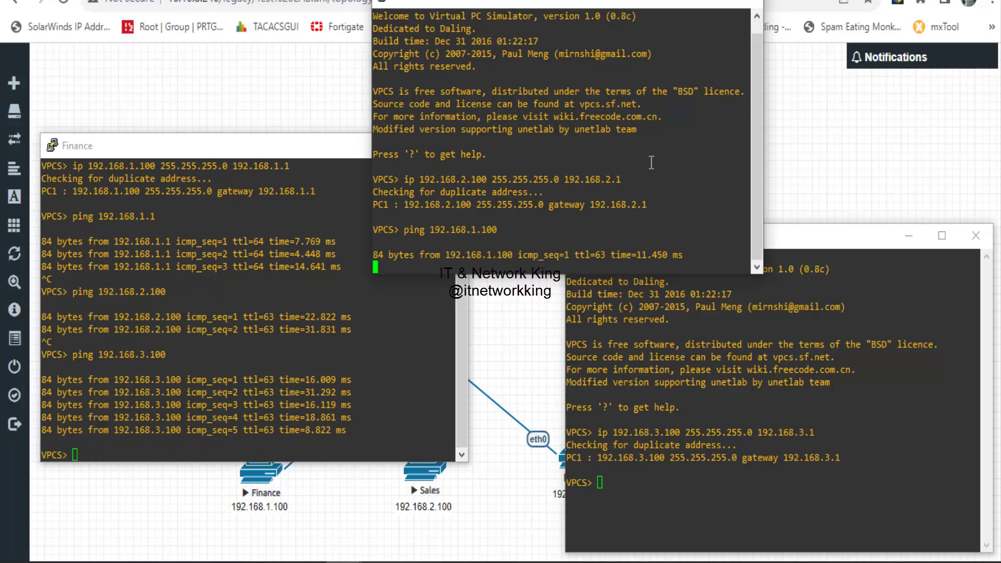
# - Ping the Sales PC at 192.168.2.100 from the Admin PC
pyautogui.click(816, 467)
pyautogui.write('ping ')
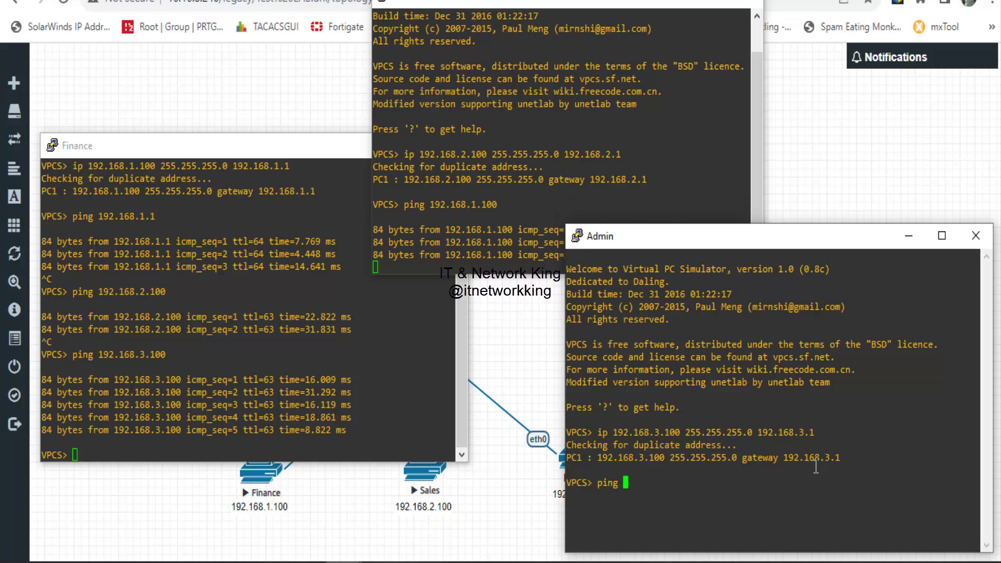
pyautogui.write('192.168.2.1')
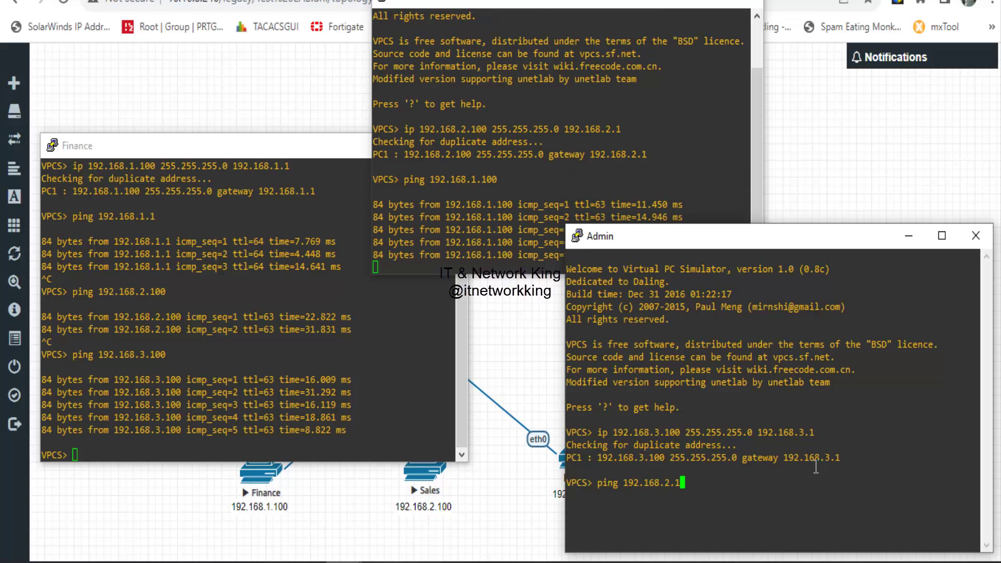
pyautogui.write('00')
pyautogui.press('Return')
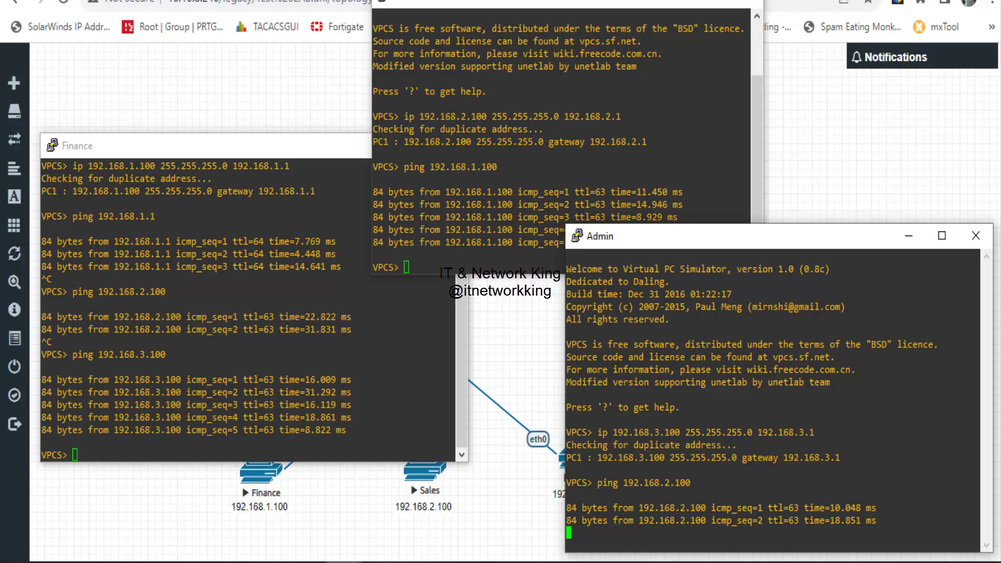